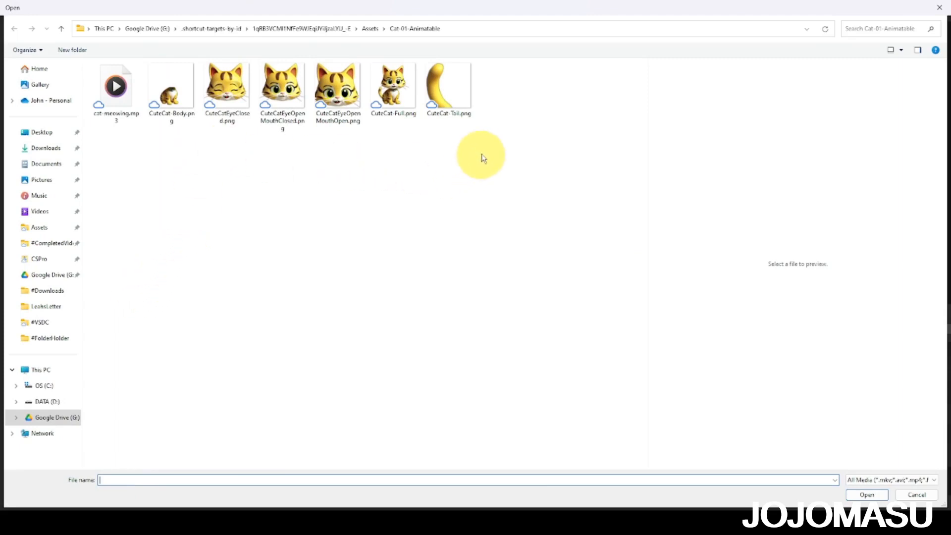
# Step: Import all seven files from the Cat-01-Animatable folder, the MP3 and six CuteCat PNG images, into the media library
pyautogui.moveTo(501, 143); pyautogui.dragTo(110, 86)
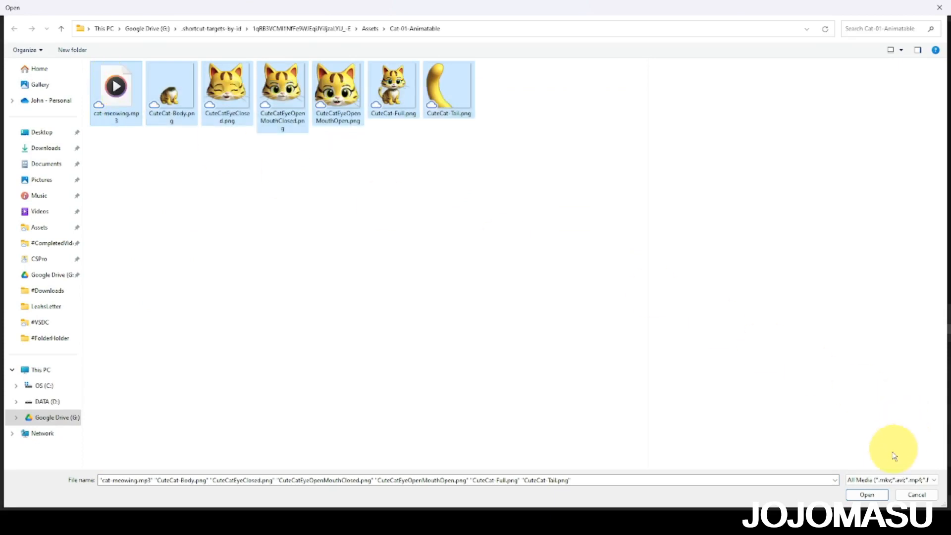
pyautogui.click(867, 495)
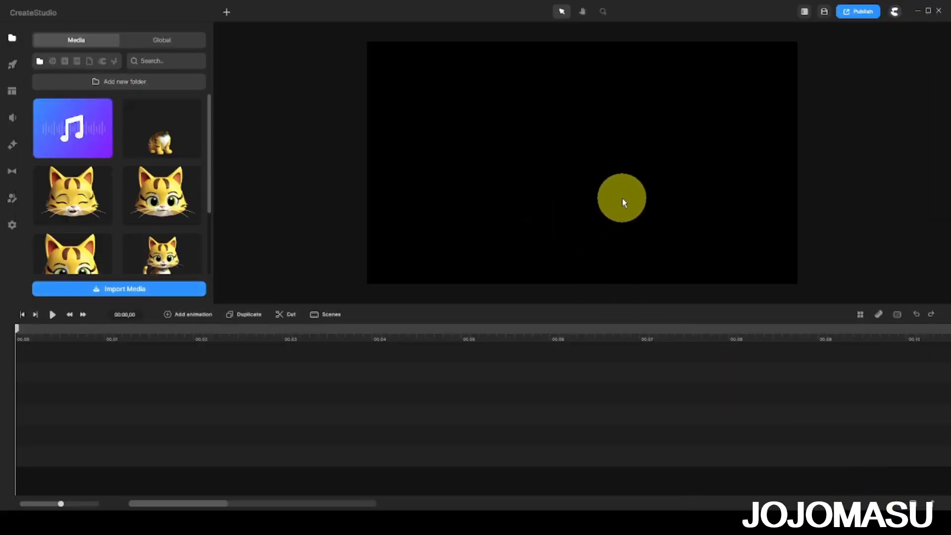
# Step: Add the CuteCat-Full, CuteCat-Tail and CuteCat-Body images to the timeline, each on its own track above the previous one
pyautogui.scroll(-2, 195, 219)
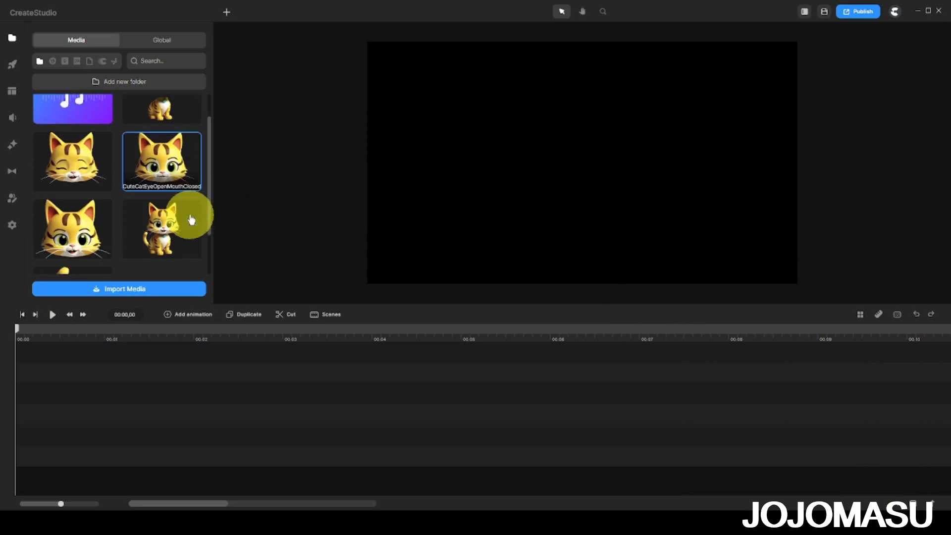
pyautogui.scroll(2, 190, 215)
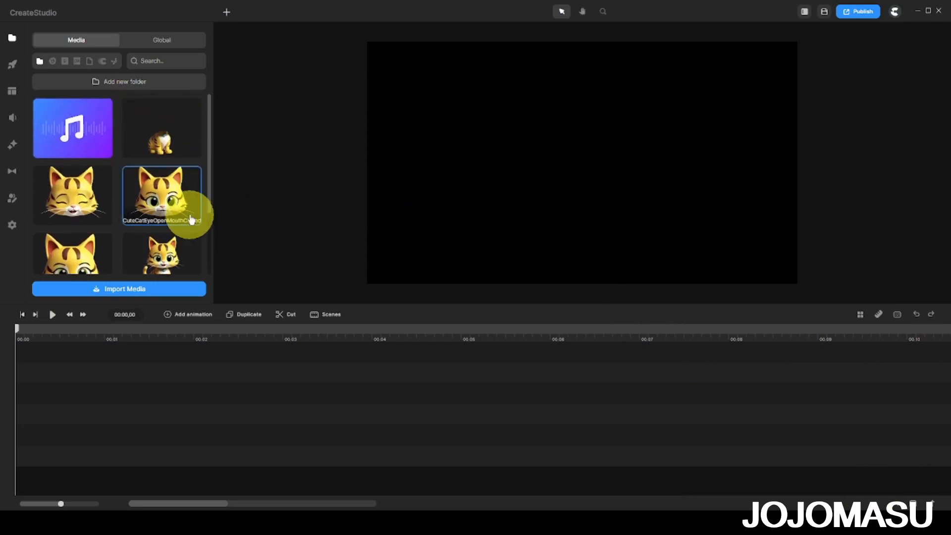
pyautogui.scroll(-1, 188, 216)
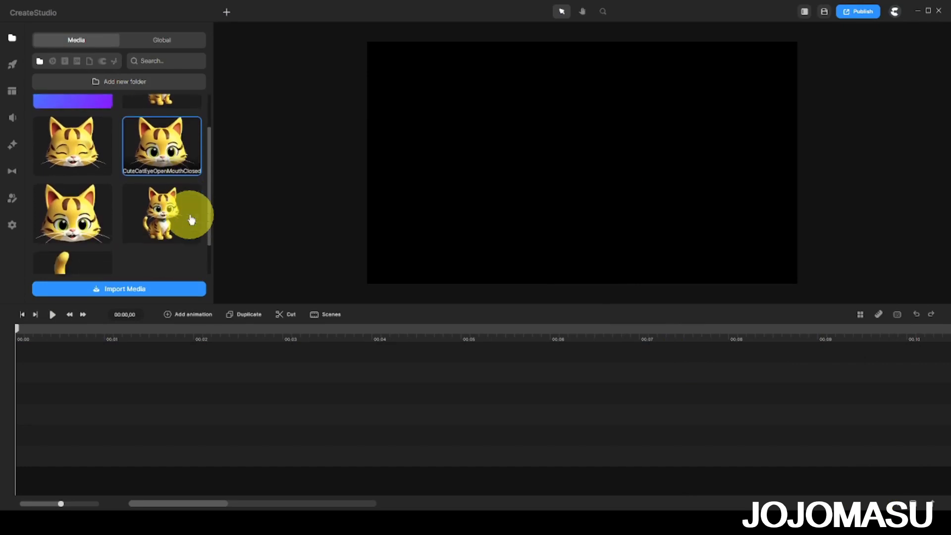
pyautogui.moveTo(162, 223); pyautogui.dragTo(50, 458)
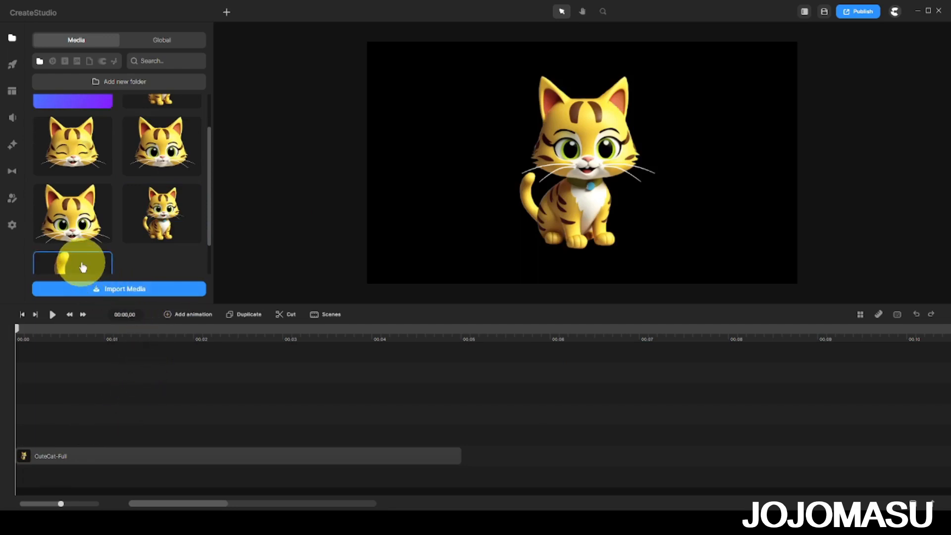
pyautogui.moveTo(81, 263); pyautogui.dragTo(34, 438)
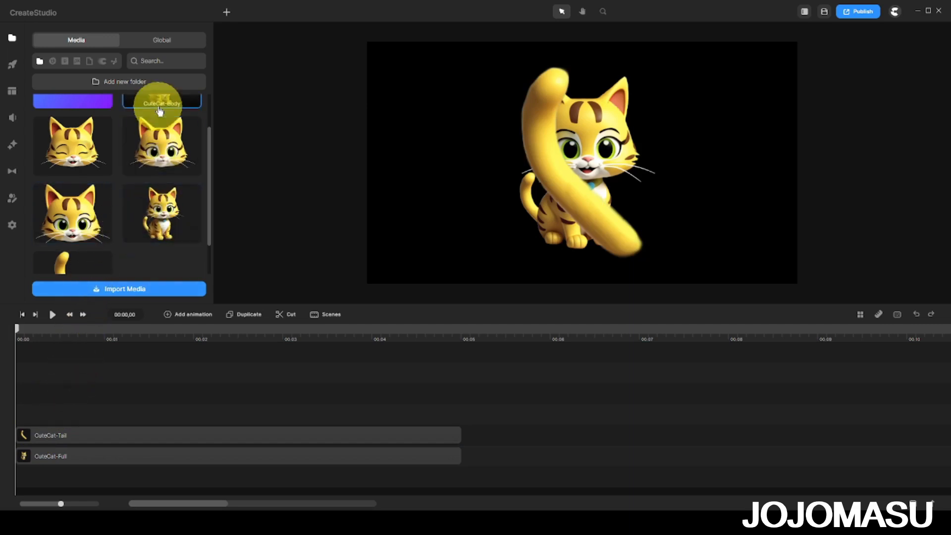
pyautogui.scroll(1, 159, 111)
pyautogui.moveTo(155, 130); pyautogui.dragTo(38, 421)
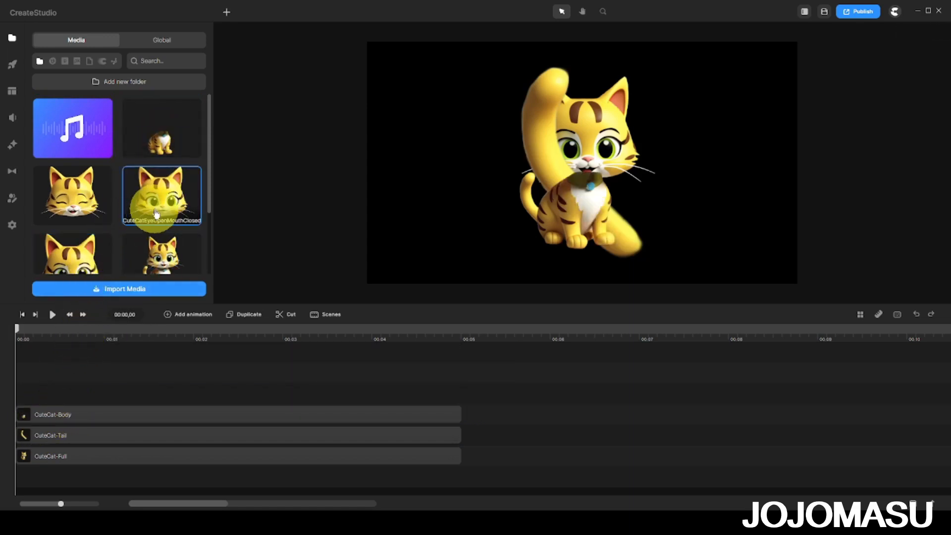
# Step: Stack the CuteCatEyeOpenMouthClosed, CuteCatEyeOpenMouthOpen and CuteCatEyeClosed heads on new tracks above the body at the timeline's start
pyautogui.moveTo(158, 212); pyautogui.dragTo(35, 391)
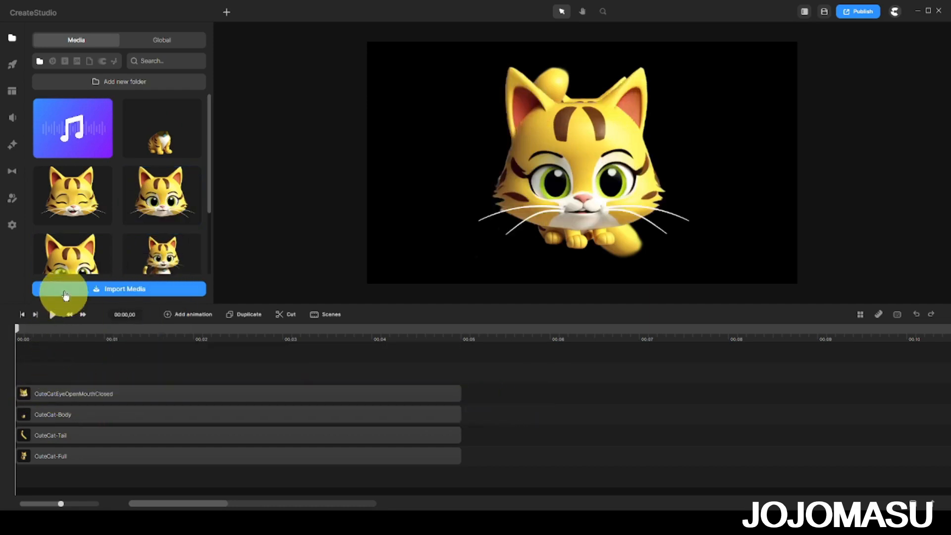
pyautogui.moveTo(67, 257); pyautogui.dragTo(34, 373)
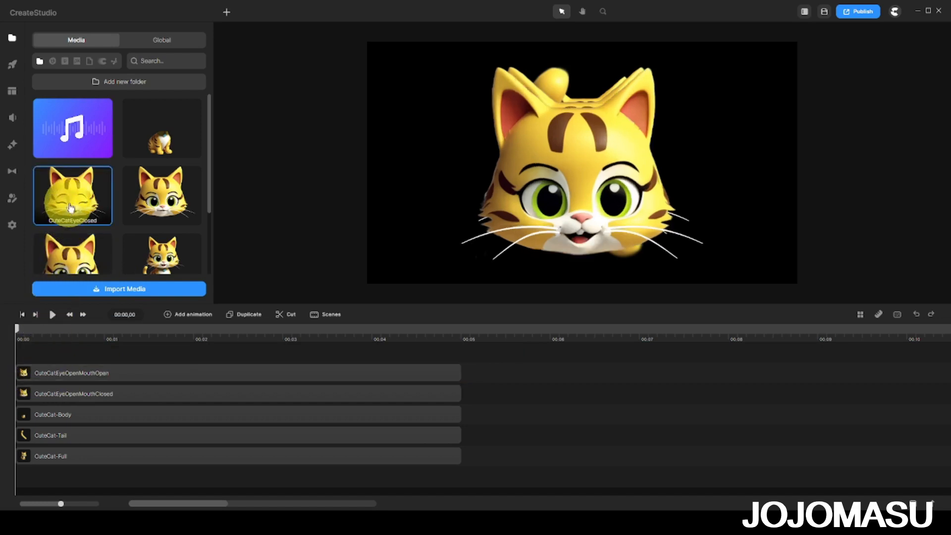
pyautogui.moveTo(71, 207); pyautogui.dragTo(45, 351)
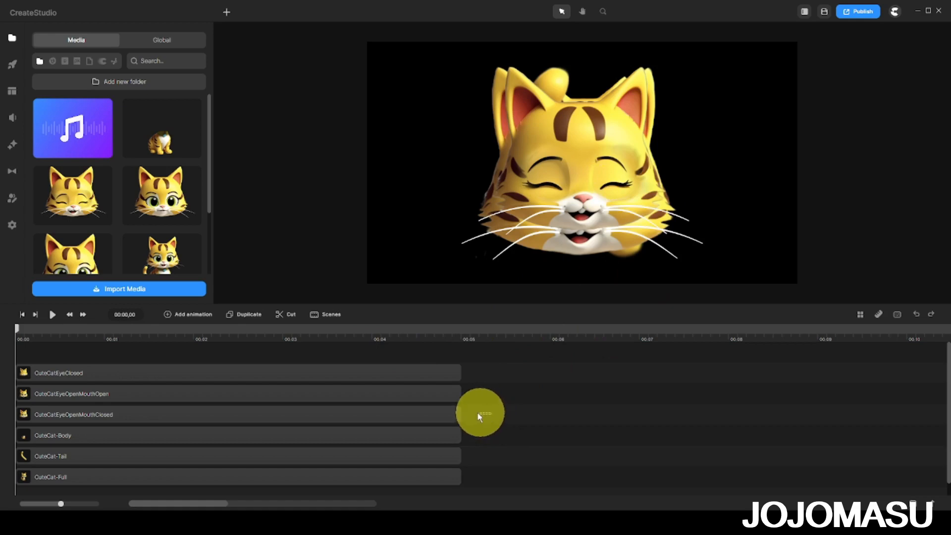
# Step: Shrink the three head layers together and move them beside the full cat in the canvas's upper-left area
pyautogui.moveTo(491, 414); pyautogui.dragTo(393, 367)
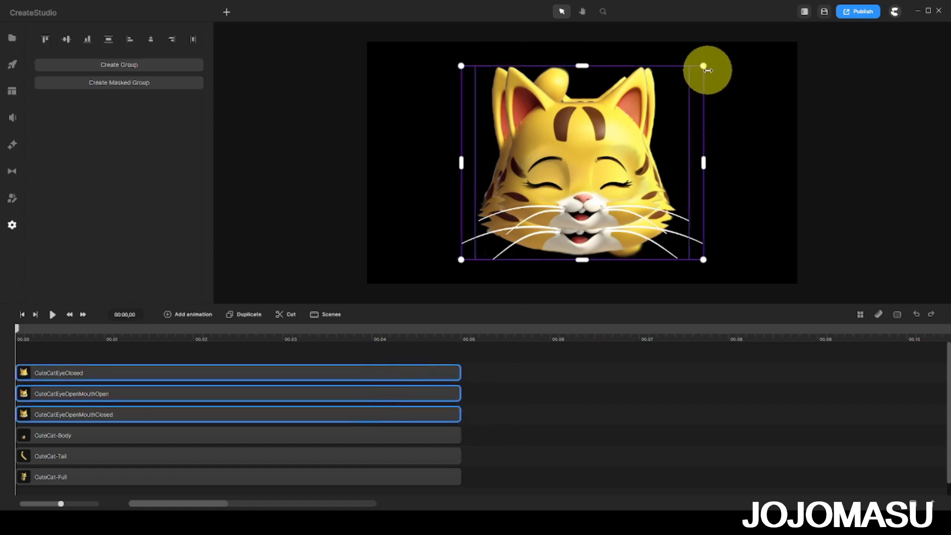
pyautogui.moveTo(703, 65); pyautogui.dragTo(608, 140)
pyautogui.moveTo(535, 214); pyautogui.dragTo(455, 137)
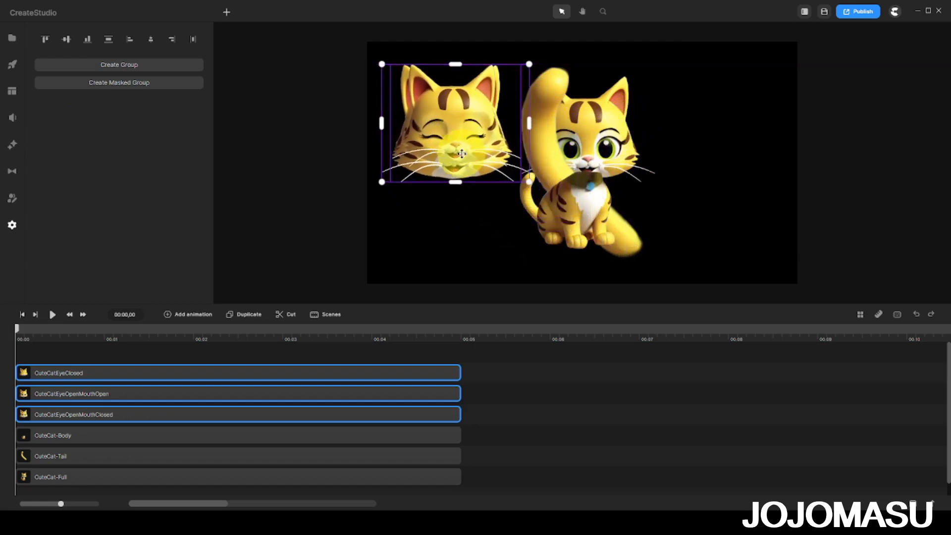
# Step: Scale the CuteCat-Tail layer down to 90% and place it over the full cat's tail
pyautogui.click(343, 456)
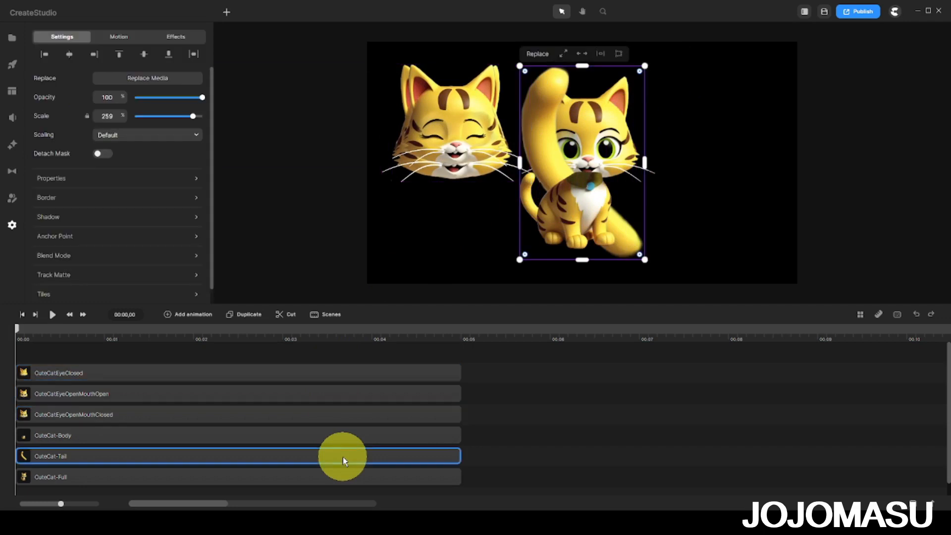
pyautogui.moveTo(644, 65); pyautogui.dragTo(563, 169)
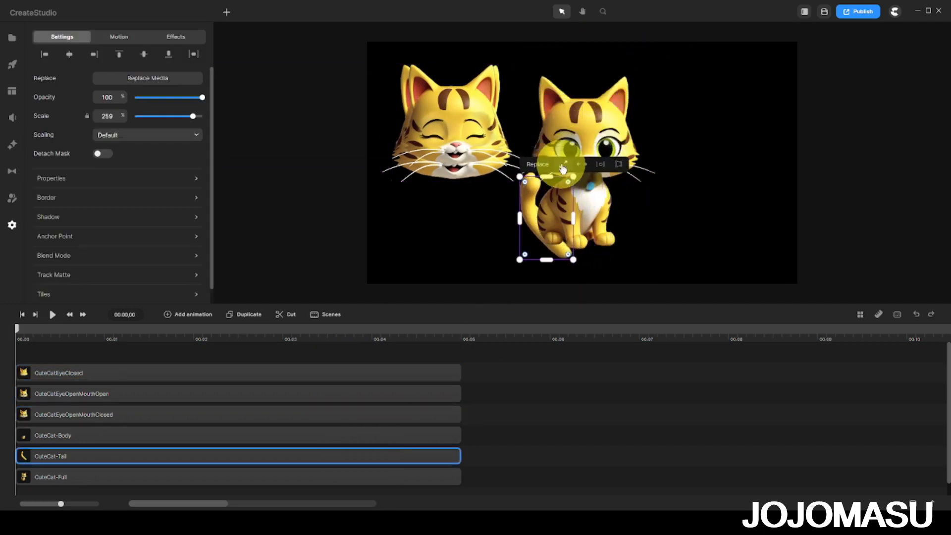
pyautogui.moveTo(525, 226); pyautogui.dragTo(455, 236)
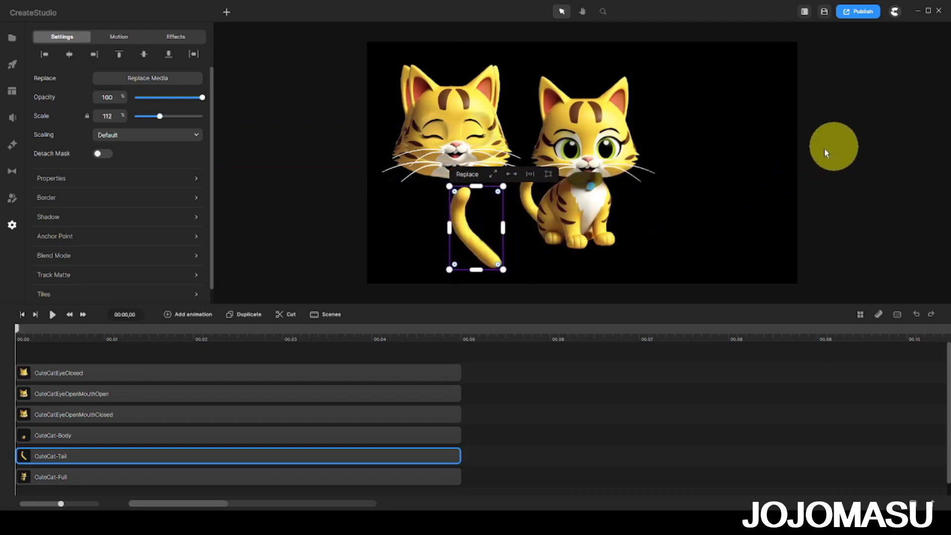
pyautogui.click(746, 140)
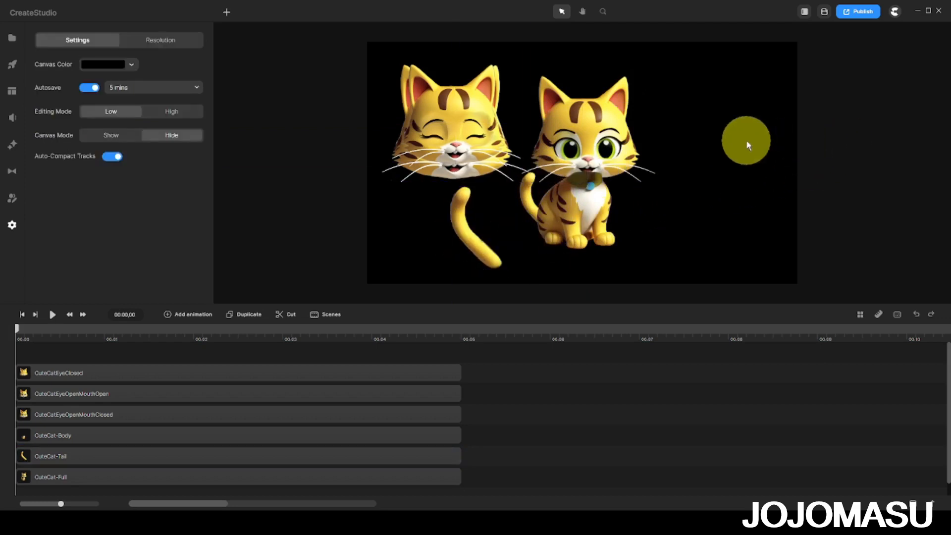
pyautogui.moveTo(488, 235); pyautogui.dragTo(520, 187)
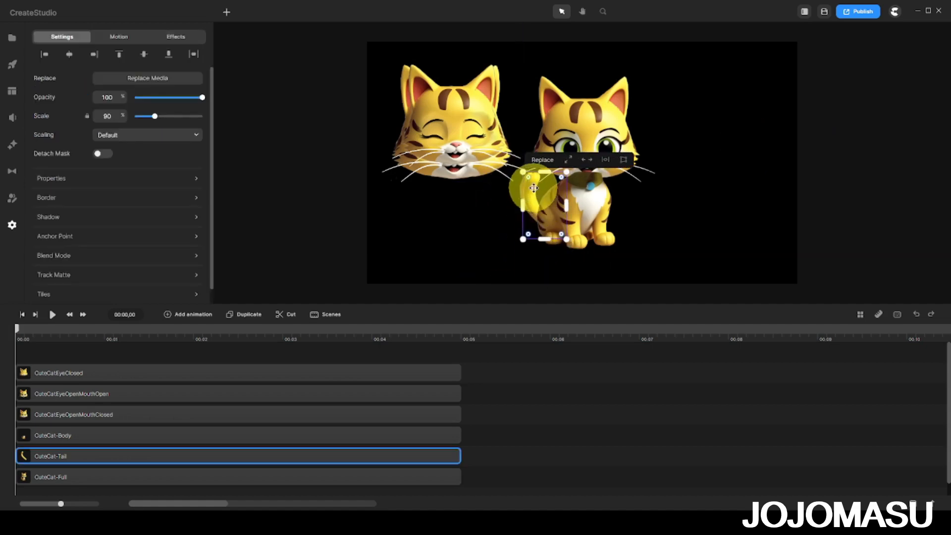
# Step: Resize the CuteCatEyeClosed head to 84% against the full cat's head and set it aside in the canvas's upper-right corner
pyautogui.moveTo(452, 122); pyautogui.dragTo(584, 143)
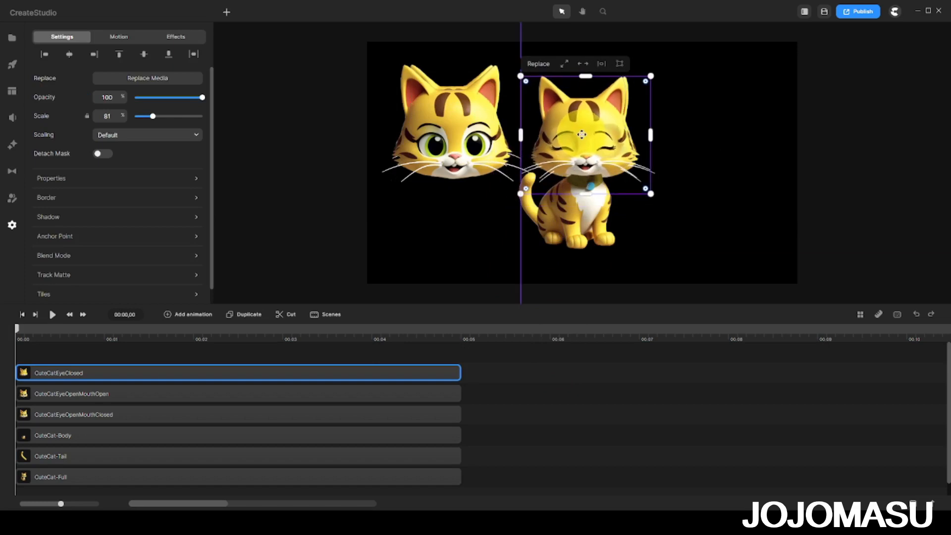
pyautogui.moveTo(648, 196); pyautogui.dragTo(655, 197)
pyautogui.moveTo(586, 144); pyautogui.dragTo(728, 107)
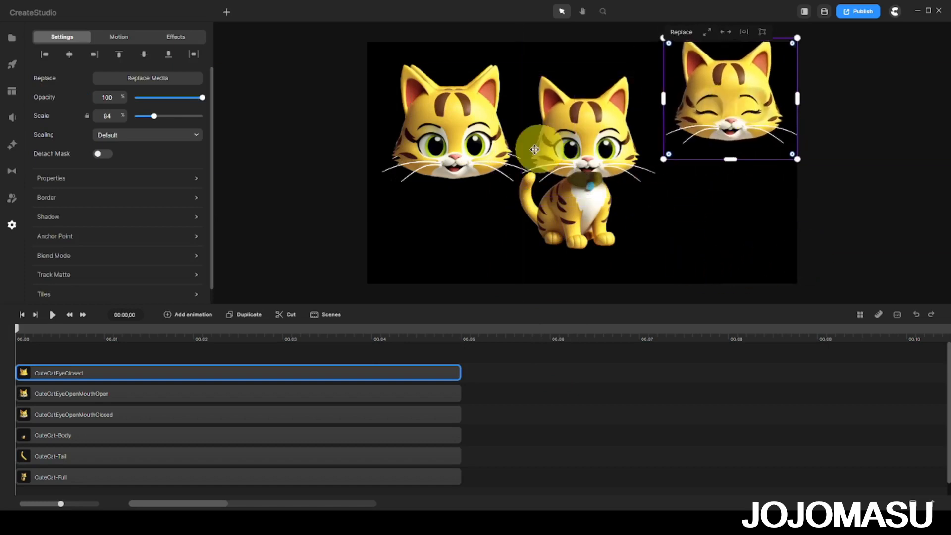
# Step: Size the CuteCatEyeOpenMouthOpen head to 87% against the full cat's head and set it aside below the closed-eye head
pyautogui.moveTo(459, 141); pyautogui.dragTo(596, 150)
pyautogui.moveTo(666, 192); pyautogui.dragTo(654, 186)
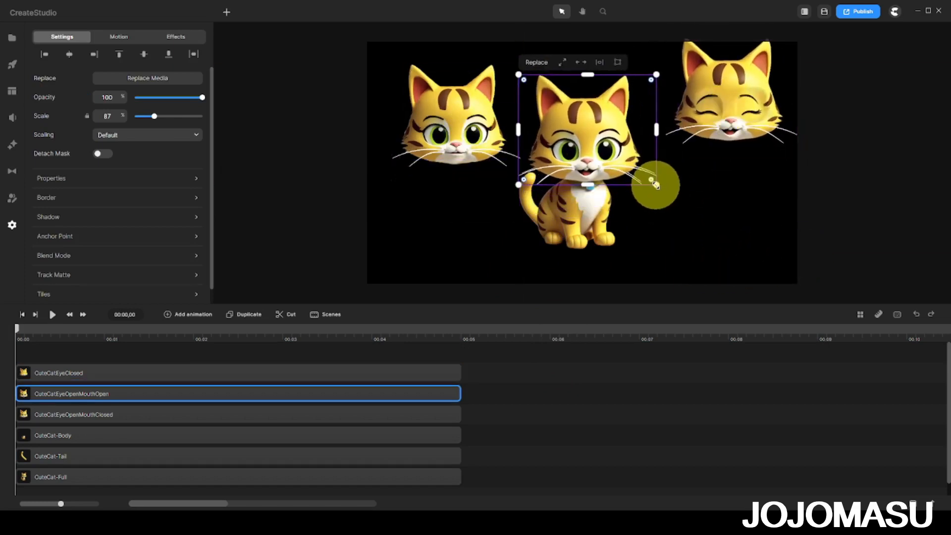
pyautogui.moveTo(594, 149); pyautogui.dragTo(738, 211)
# Step: Fit the CuteCatEyeOpenMouthClosed head to the full cat's head at 84% scale and set it aside in the canvas's upper-left corner
pyautogui.moveTo(443, 126); pyautogui.dragTo(576, 146)
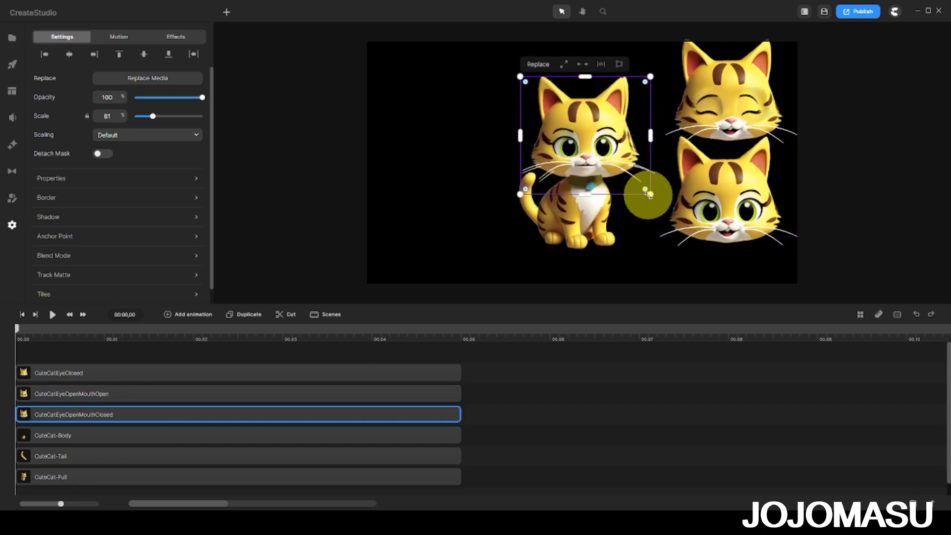
pyautogui.moveTo(651, 194); pyautogui.dragTo(654, 197)
pyautogui.moveTo(602, 148); pyautogui.dragTo(446, 115)
# Step: Place the closed-eye, open-mouth and closed-mouth heads over the full cat's head so that all three overlap it
pyautogui.click(588, 130)
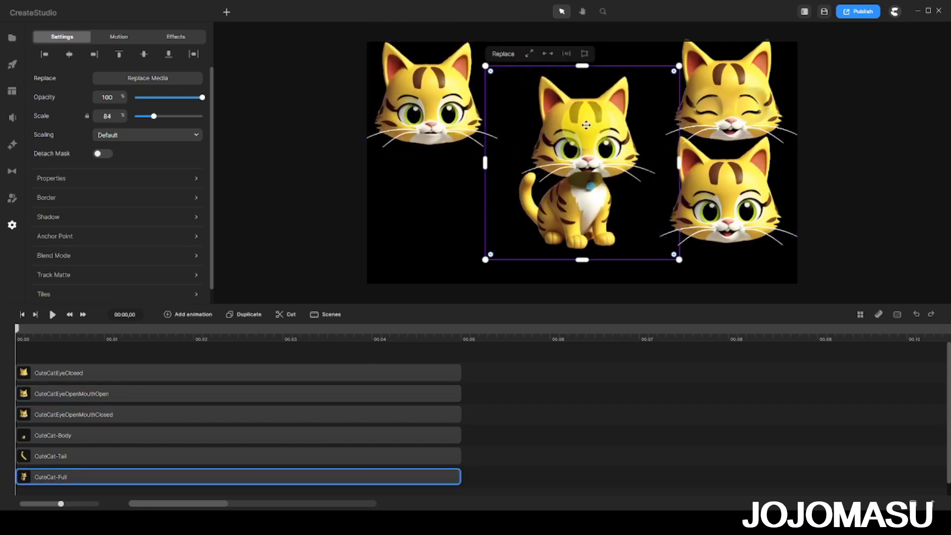
pyautogui.click(269, 477)
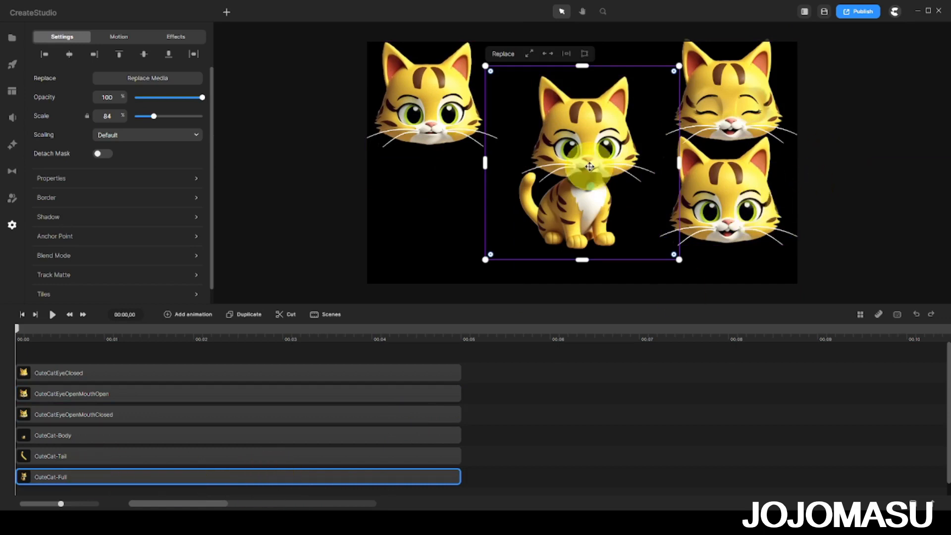
pyautogui.moveTo(747, 128); pyautogui.dragTo(622, 167)
pyautogui.moveTo(729, 211); pyautogui.dragTo(590, 143)
pyautogui.moveTo(448, 119); pyautogui.dragTo(590, 146)
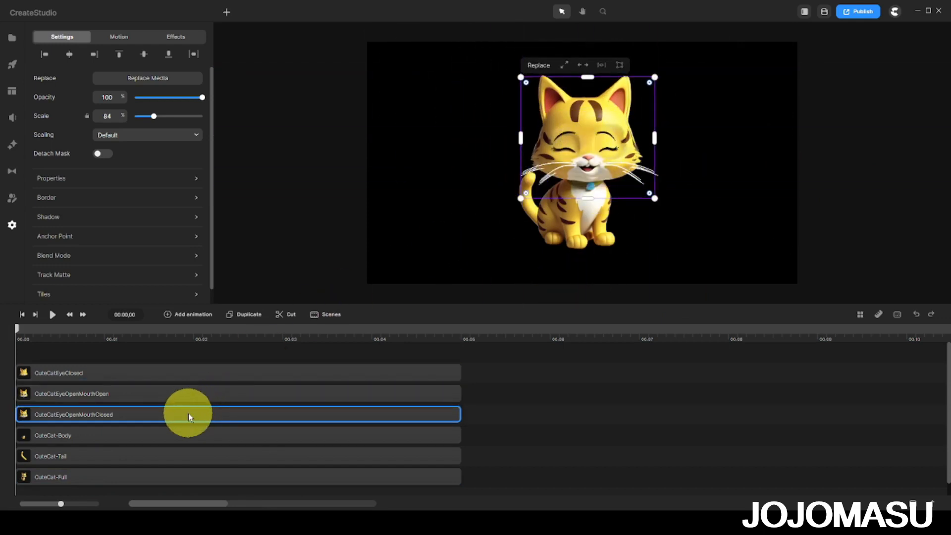
# Step: Reorder the head tracks to CuteCatEyeOpenMouthClosed on top, then CuteCatEyeOpenMouthOpen, with CuteCatEyeClosed directly above the body
pyautogui.moveTo(188, 415); pyautogui.dragTo(190, 358)
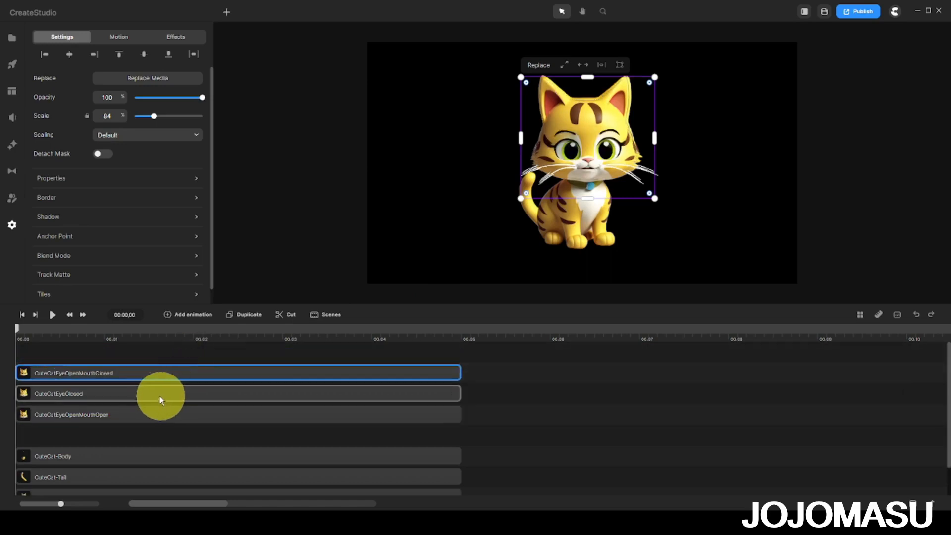
pyautogui.moveTo(160, 394); pyautogui.dragTo(161, 435)
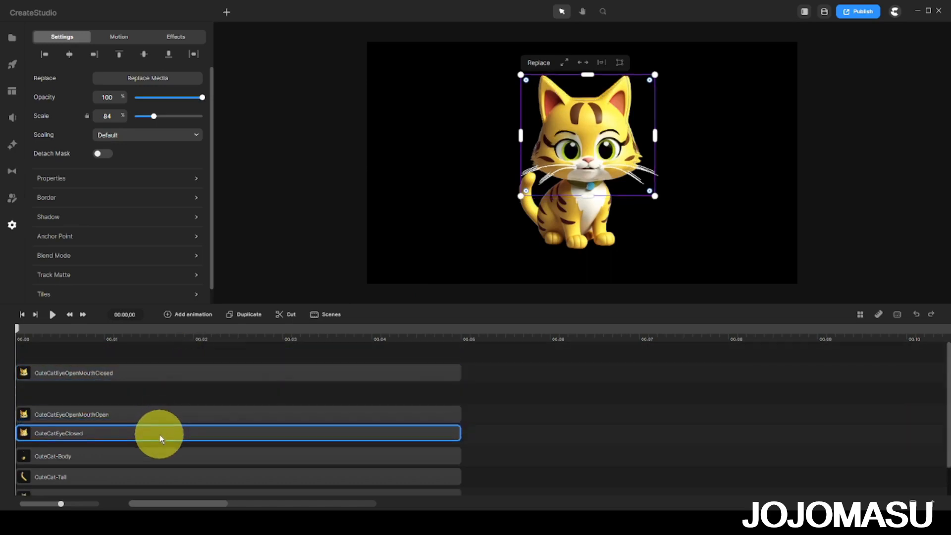
pyautogui.click(160, 380)
pyautogui.moveTo(161, 388); pyautogui.dragTo(161, 397)
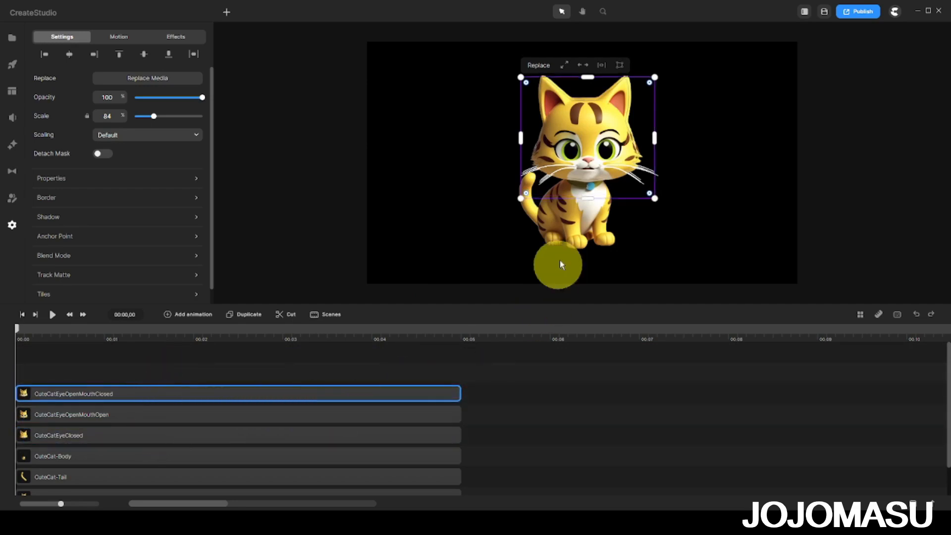
# Step: Enlarge the CuteCatEyeOpenMouthClosed head to 85% so it covers the heads beneath it
pyautogui.scroll(3, 617, 143)
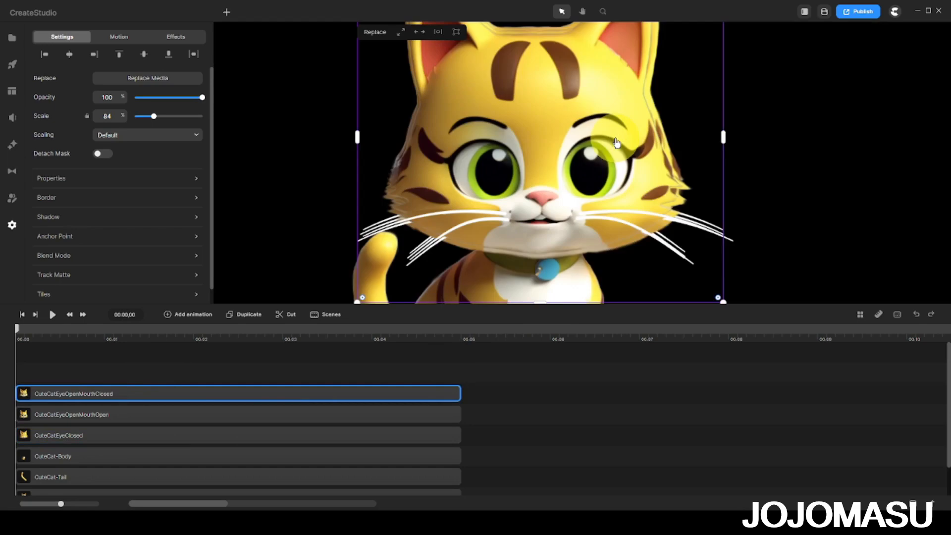
pyautogui.scroll(-3, 643, 191)
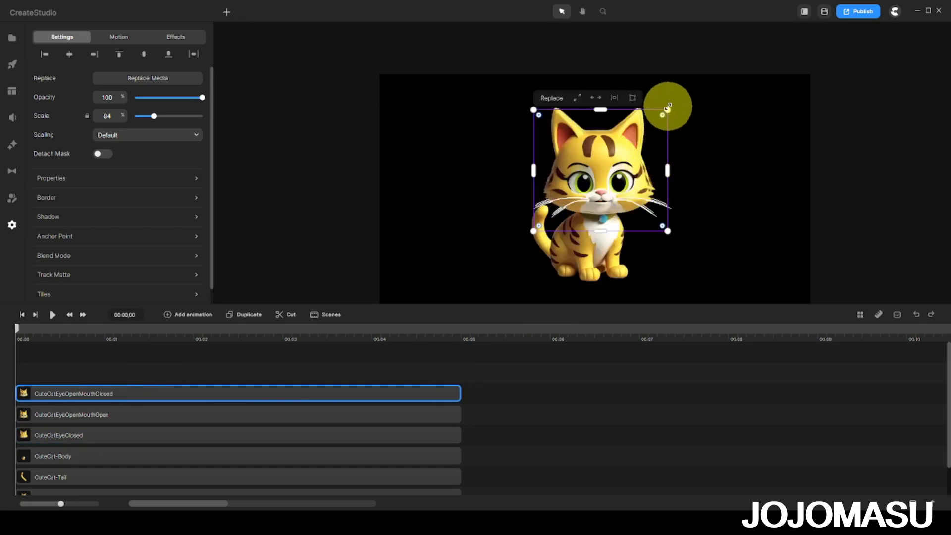
pyautogui.moveTo(667, 108); pyautogui.dragTo(670, 107)
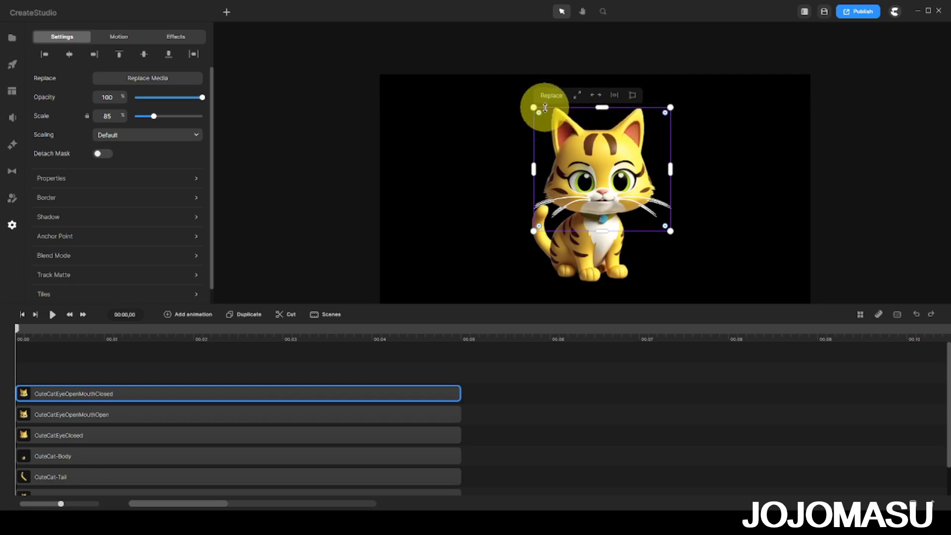
pyautogui.moveTo(533, 106); pyautogui.dragTo(532, 106)
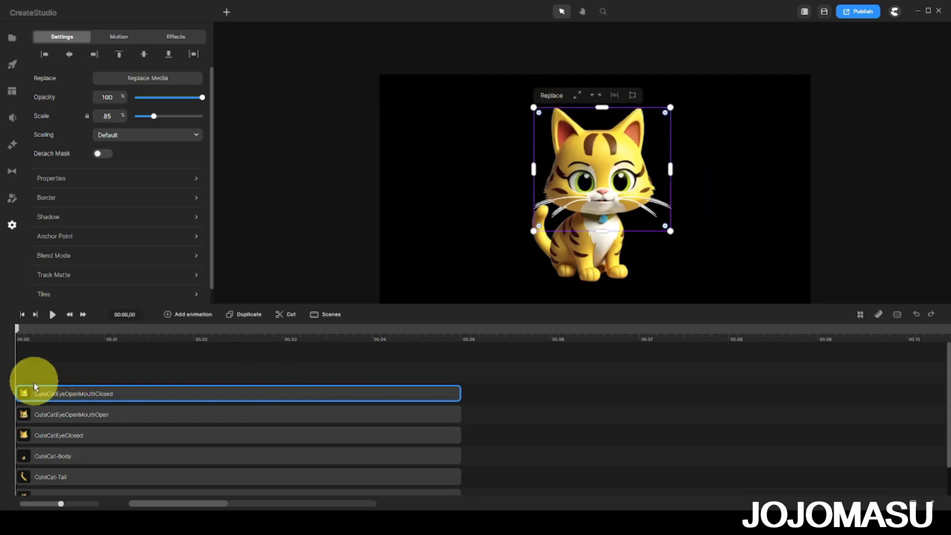
pyautogui.click(748, 278)
# Step: Hide the CuteCat-Full reference layer in the timeline
pyautogui.scroll(-1, 131, 446)
pyautogui.rightClick(132, 464)
pyautogui.click(174, 377)
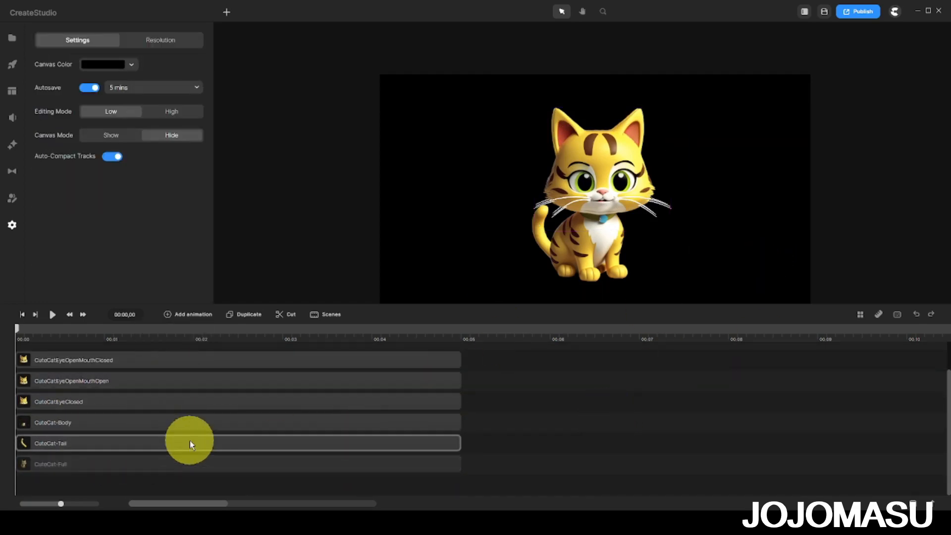
pyautogui.click(221, 448)
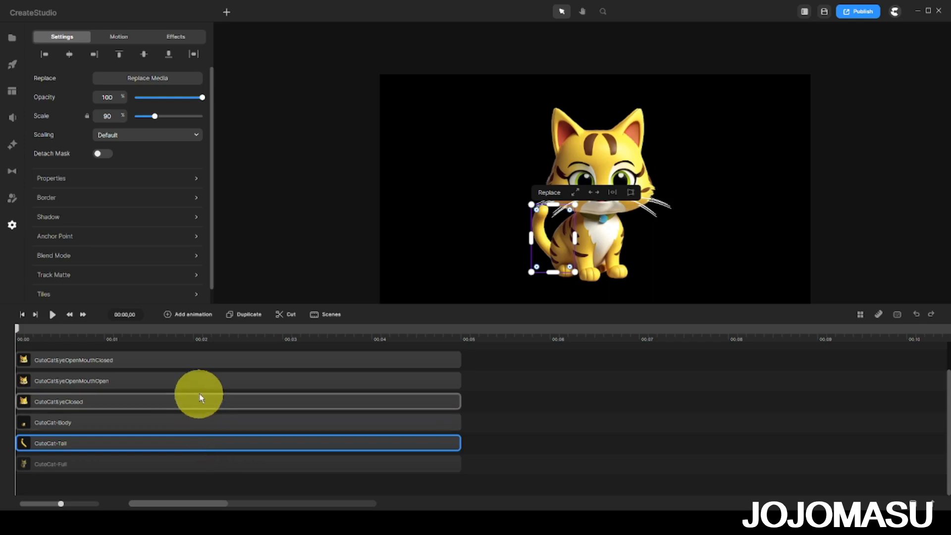
pyautogui.keyDown('ctrl'); pyautogui.click(183, 420); pyautogui.keyUp('ctrl')
pyautogui.rightClick(183, 421)
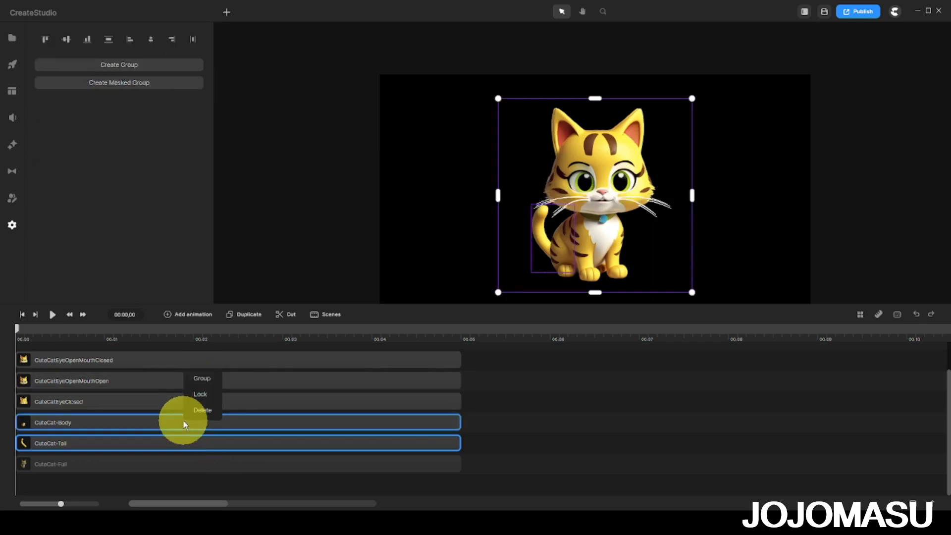
pyautogui.click(558, 401)
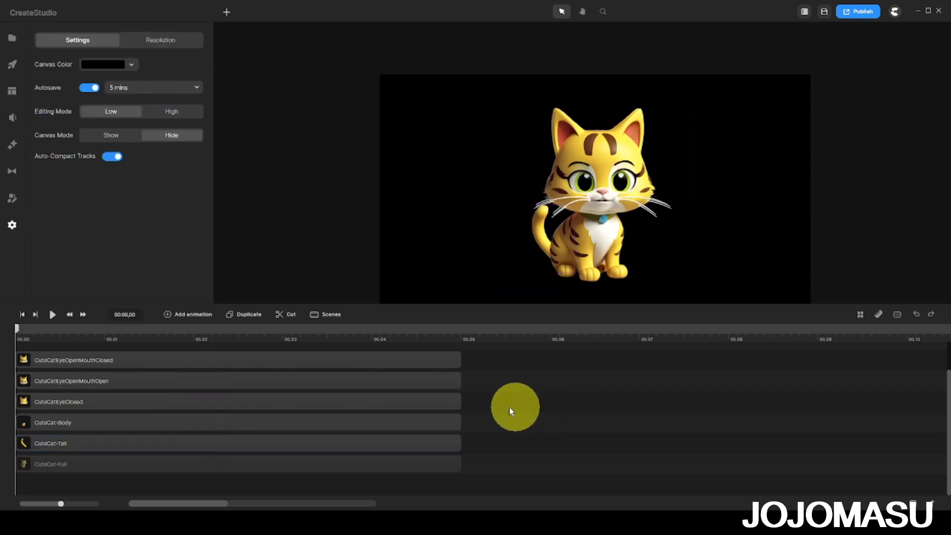
# Step: Hide the CuteCat-Body layer and move the tail's anchor point to the lower end where the tail meets the body
pyautogui.rightClick(355, 424)
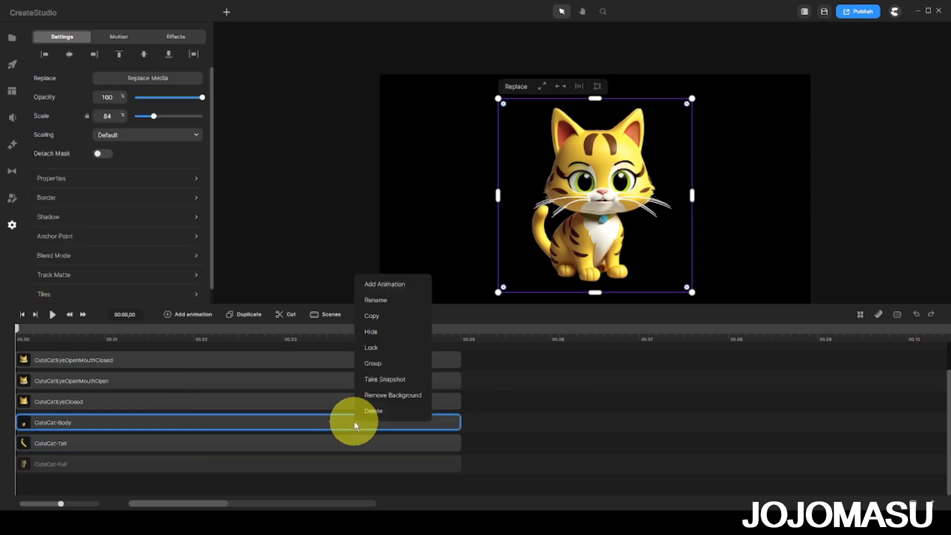
pyautogui.click(377, 333)
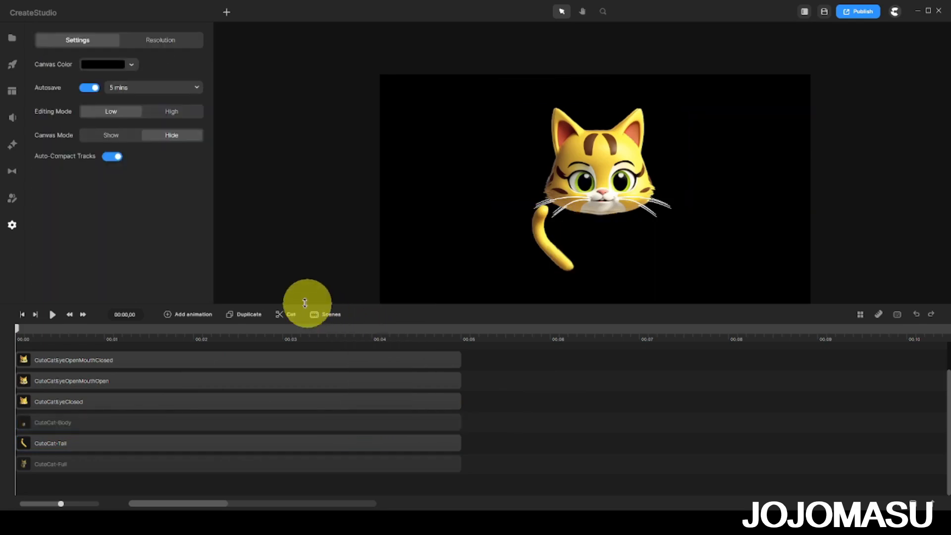
pyautogui.click(148, 442)
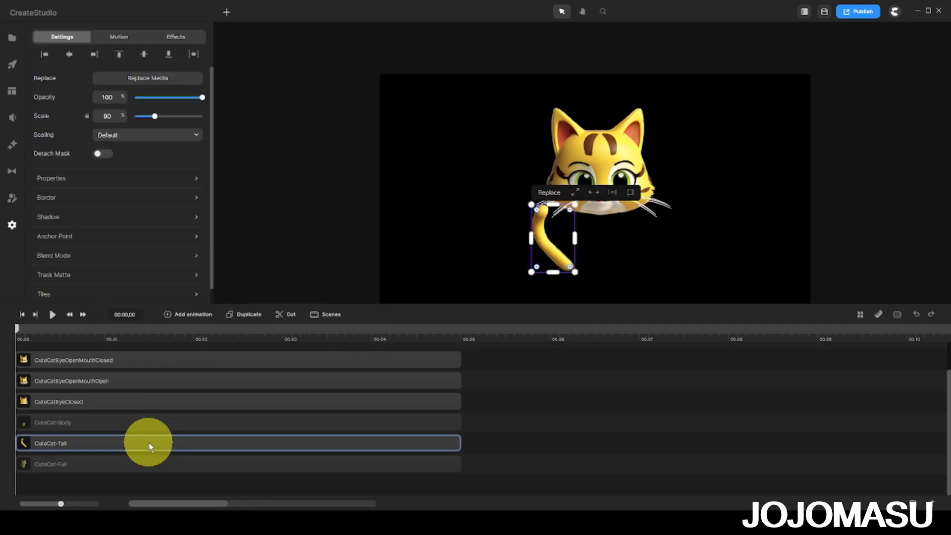
pyautogui.click(119, 239)
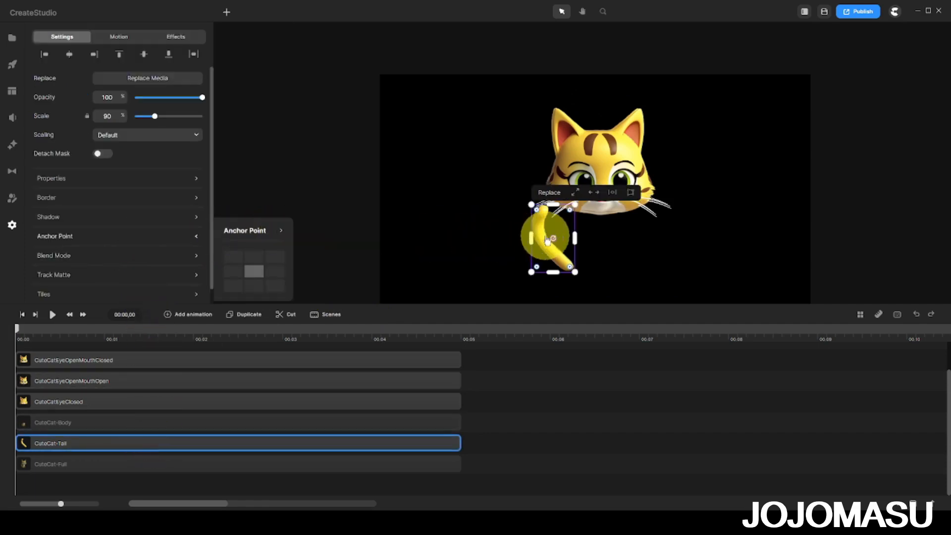
pyautogui.moveTo(553, 241); pyautogui.dragTo(558, 253)
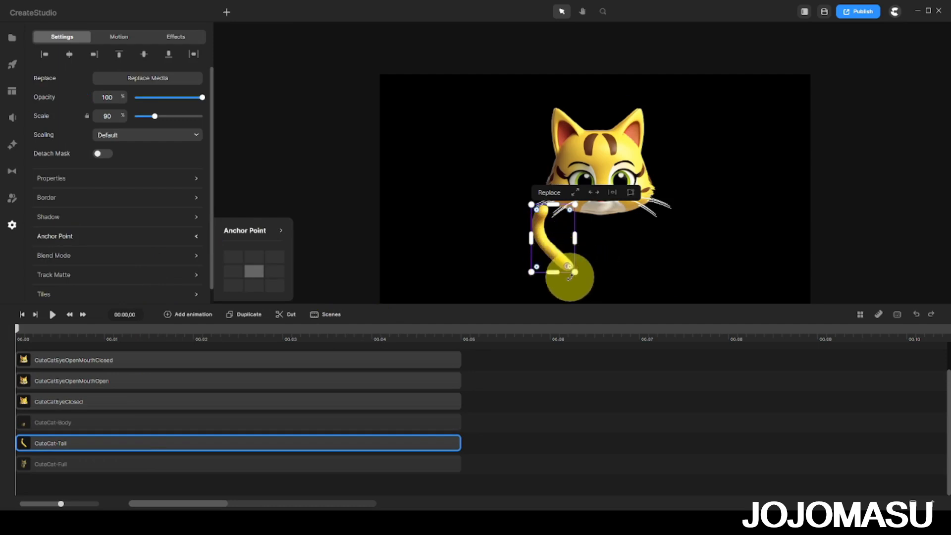
pyautogui.scroll(5, 567, 281)
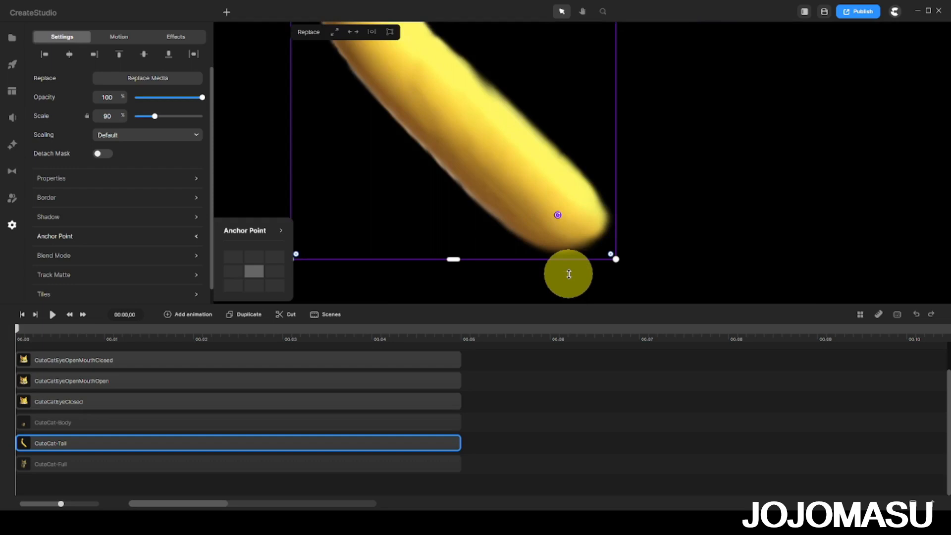
pyautogui.scroll(-5, 569, 274)
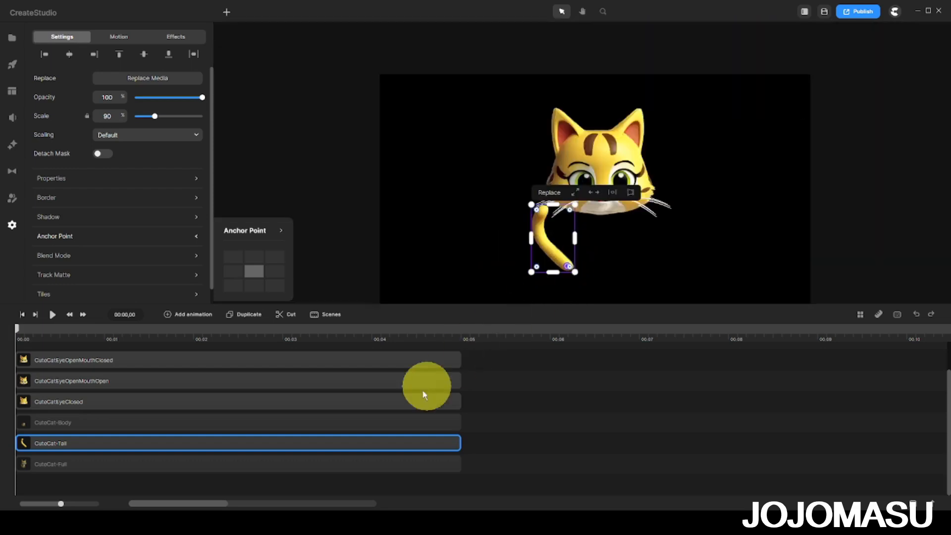
pyautogui.keyDown('shift'); pyautogui.click(387, 423); pyautogui.keyUp('shift')
pyautogui.rightClick(387, 424)
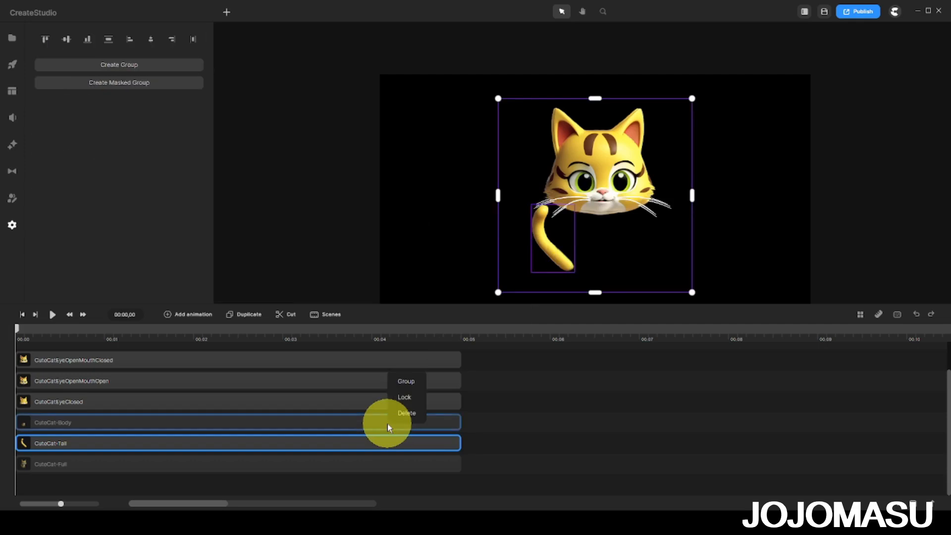
pyautogui.click(519, 417)
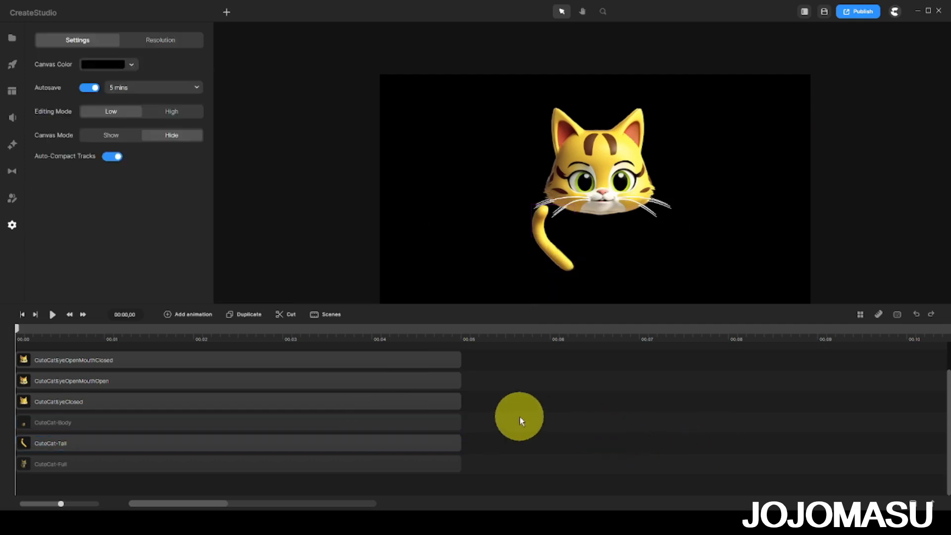
# Step: Show the CuteCat-Body layer again and clear the selection
pyautogui.rightClick(418, 422)
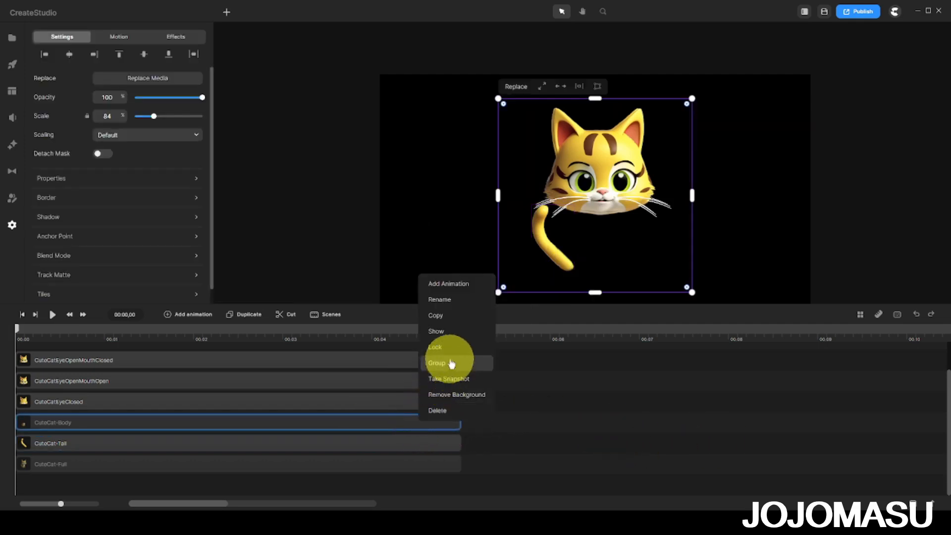
pyautogui.click(446, 332)
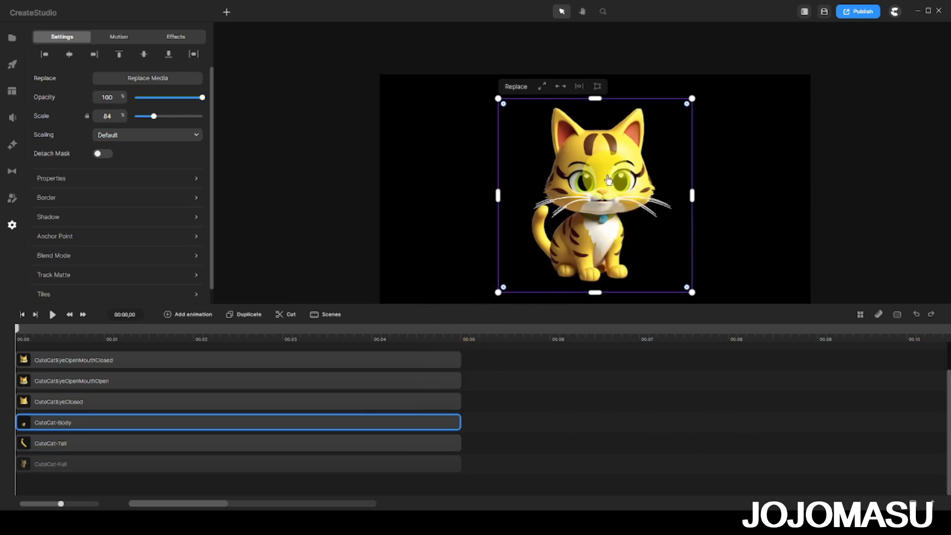
pyautogui.click(482, 399)
# Step: Group the three cat head layers and open the group's own timeline
pyautogui.moveTo(492, 398); pyautogui.dragTo(320, 362)
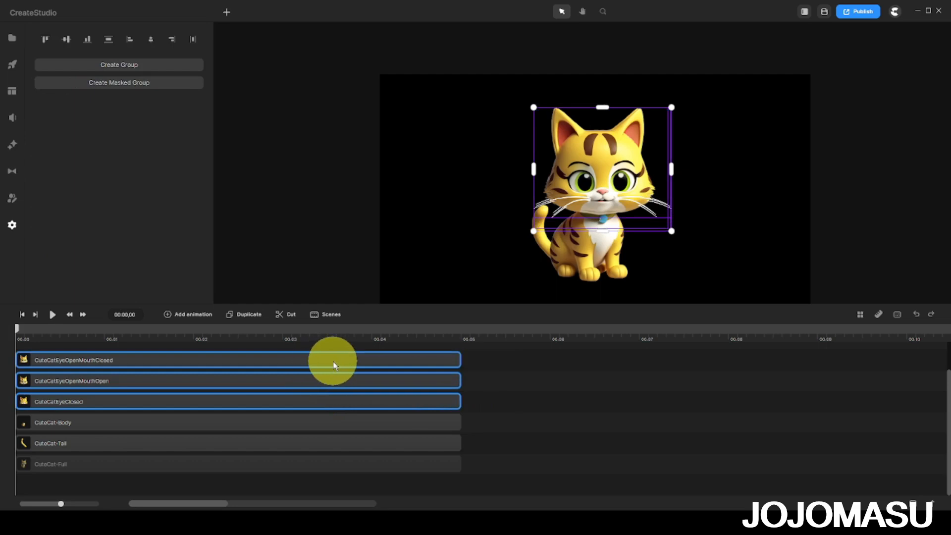
pyautogui.rightClick(334, 365)
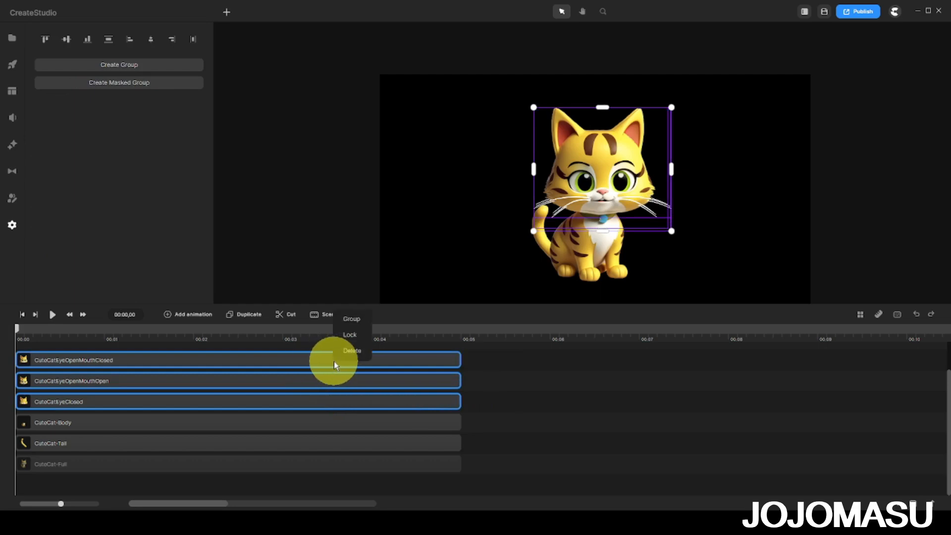
pyautogui.click(353, 320)
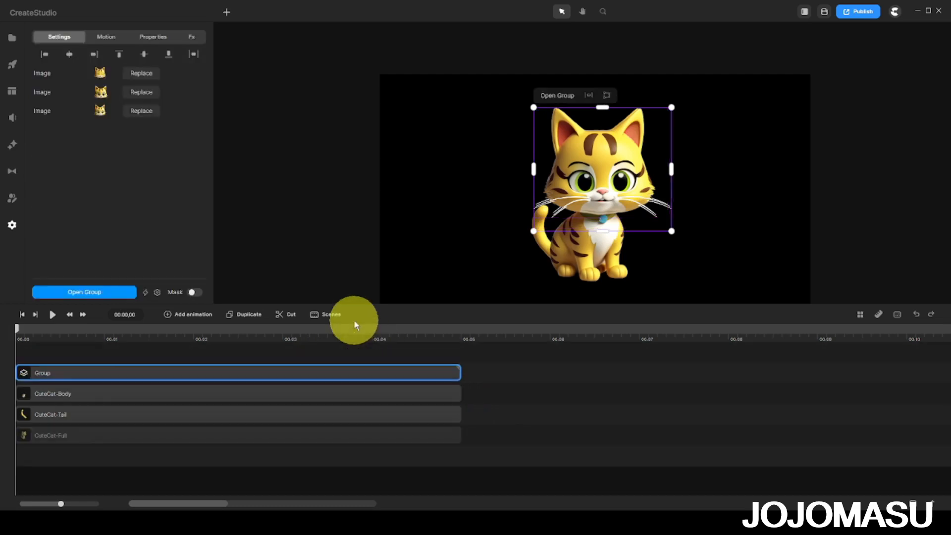
pyautogui.doubleClick(339, 380)
# Step: Enlarge the topmost closed-mouth head to 87%
pyautogui.click(570, 182)
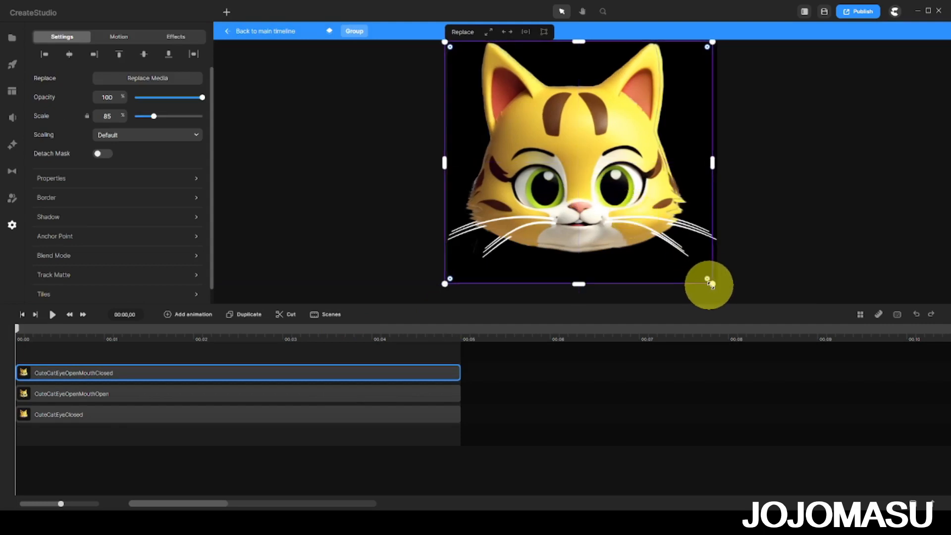
pyautogui.moveTo(707, 283); pyautogui.dragTo(718, 287)
pyautogui.click(206, 387)
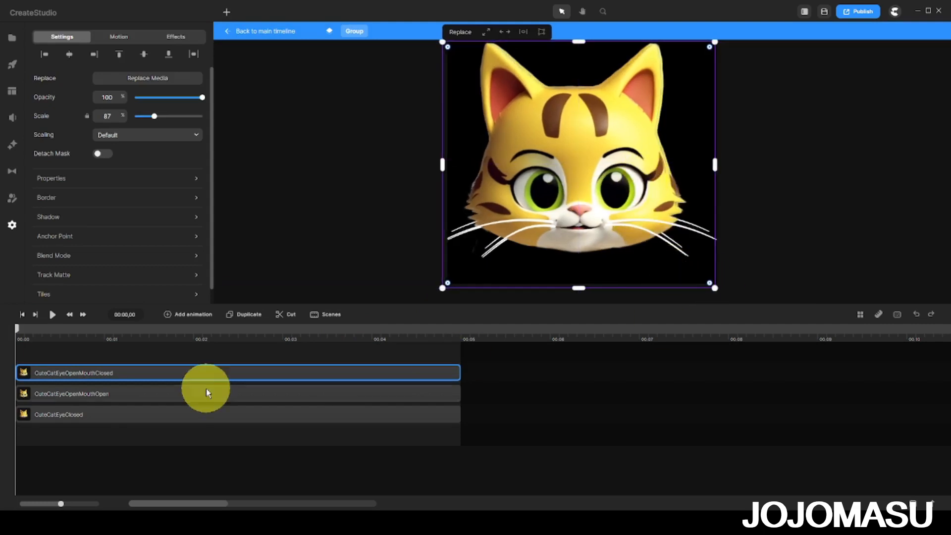
# Step: Stagger the head clips, starting the topmost closed-mouth clip at about frame 14 and the open-mouth clip at about frame 8
pyautogui.moveTo(245, 367); pyautogui.dragTo(287, 367)
pyautogui.moveTo(206, 328); pyautogui.dragTo(60, 334)
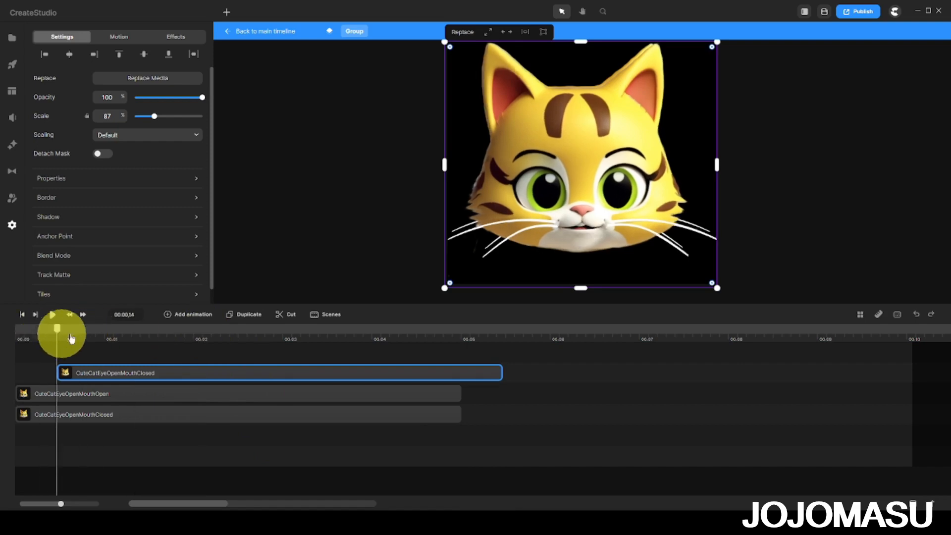
pyautogui.moveTo(130, 397); pyautogui.dragTo(154, 399)
pyautogui.moveTo(54, 329); pyautogui.dragTo(41, 346)
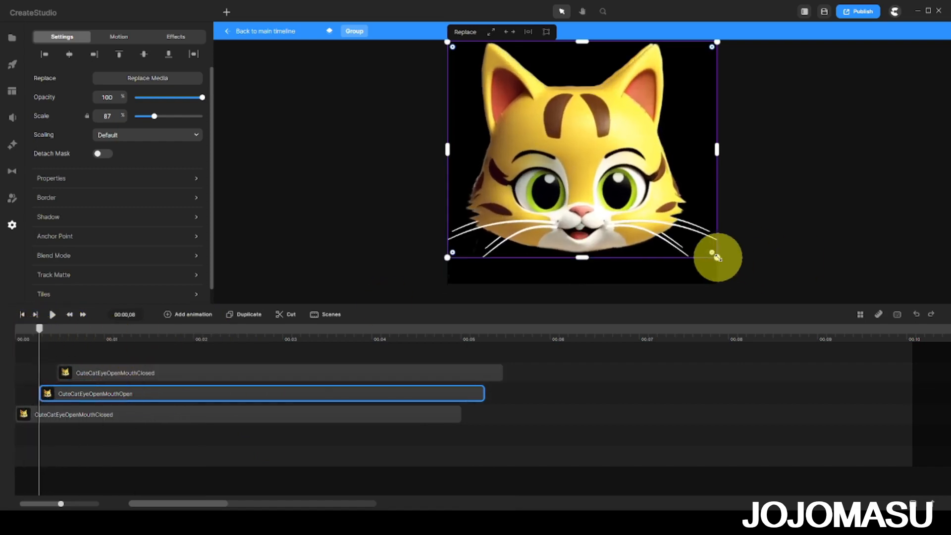
# Step: Scale the open-mouth head down to 84% and align it with the closed-mouth head beneath, comparing them at the clip transitions
pyautogui.moveTo(718, 258); pyautogui.dragTo(715, 255)
pyautogui.moveTo(447, 256); pyautogui.dragTo(450, 254)
pyautogui.moveTo(575, 201); pyautogui.dragTo(572, 201)
pyautogui.moveTo(39, 330); pyautogui.dragTo(47, 330)
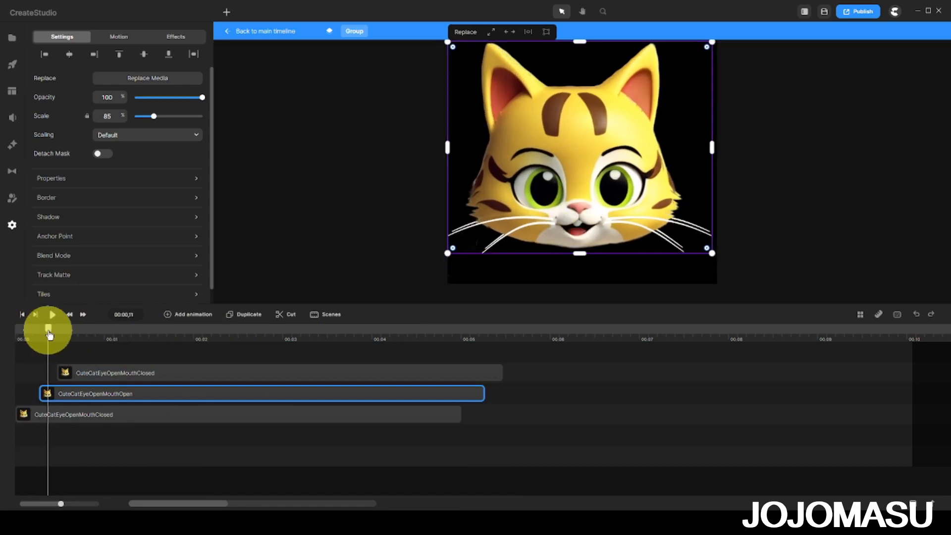
pyautogui.moveTo(447, 253); pyautogui.dragTo(451, 250)
pyautogui.moveTo(48, 333); pyautogui.dragTo(45, 334)
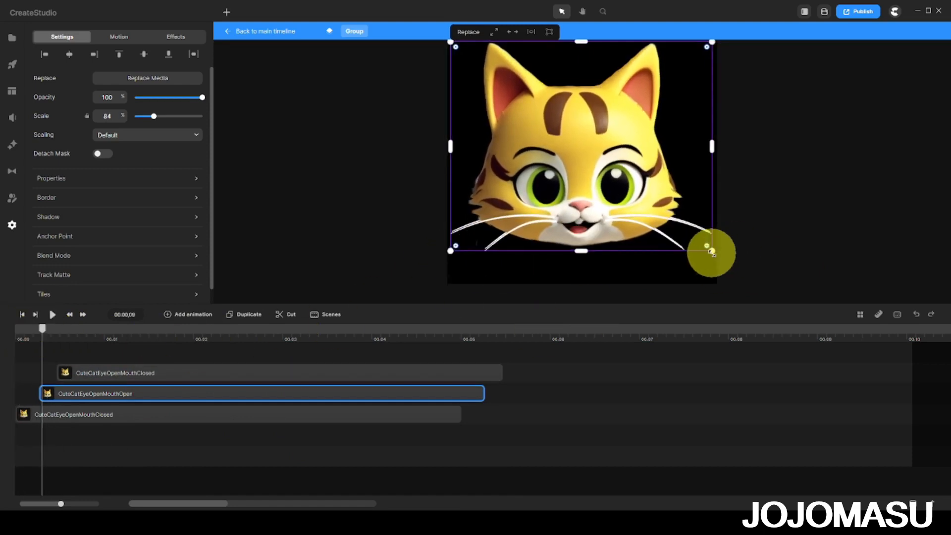
pyautogui.moveTo(712, 251); pyautogui.dragTo(710, 249)
pyautogui.moveTo(21, 330); pyautogui.dragTo(69, 337)
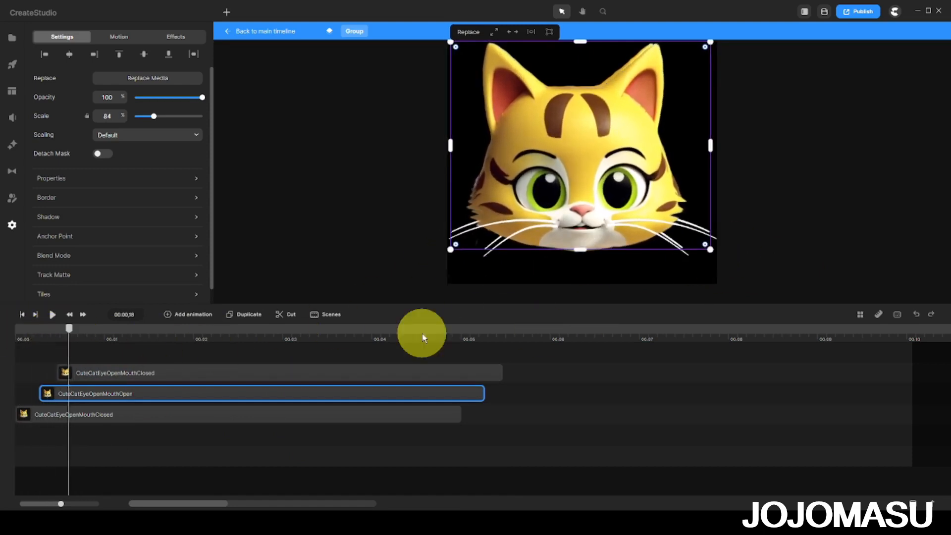
# Step: Scale the topmost closed-mouth head down to 84% to match the other heads and return the playhead to the start
pyautogui.click(359, 371)
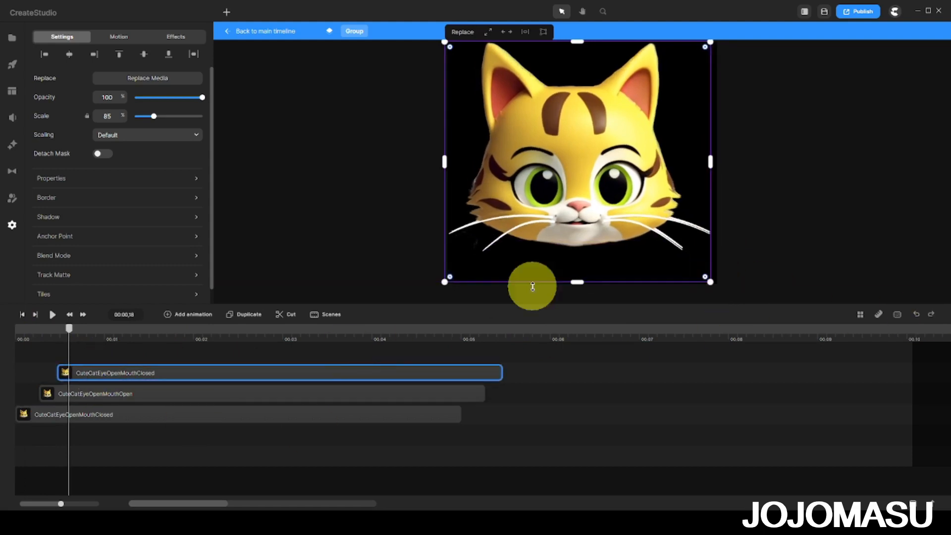
pyautogui.moveTo(445, 288); pyautogui.dragTo(447, 279)
pyautogui.moveTo(69, 328); pyautogui.dragTo(16, 324)
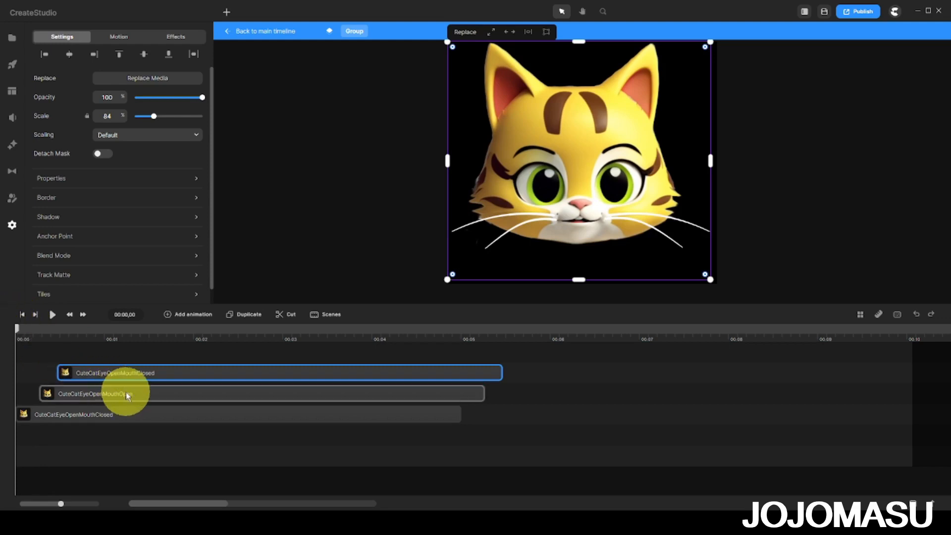
# Step: Move the open-mouth and topmost closed-mouth clips to start at about 6 s, and trim the remaining closed-mouth clip to about 2 s
pyautogui.moveTo(66, 394); pyautogui.dragTo(580, 397)
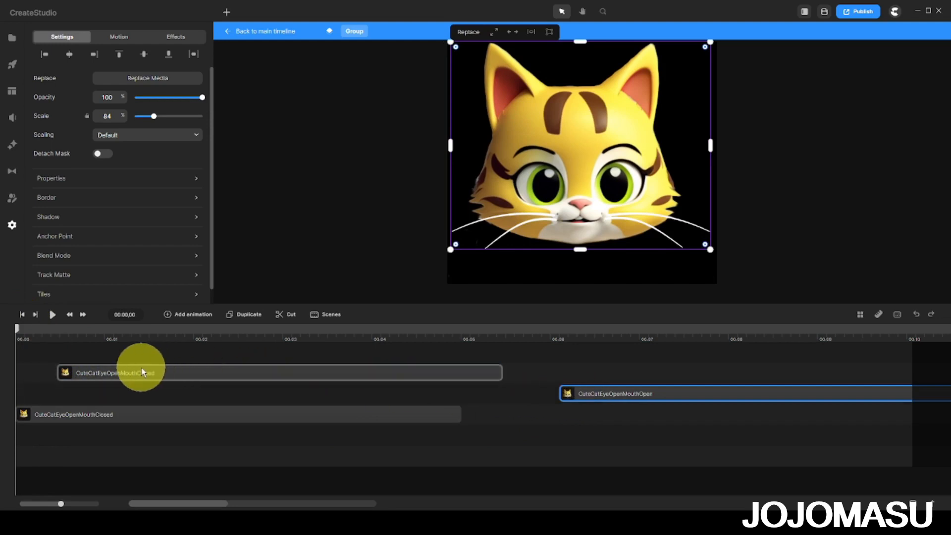
pyautogui.moveTo(141, 369); pyautogui.dragTo(640, 366)
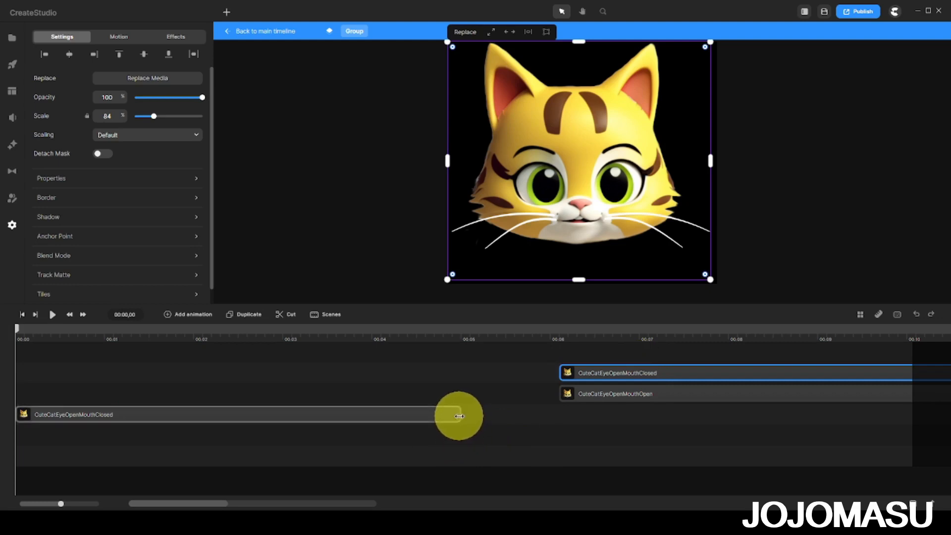
pyautogui.moveTo(459, 416); pyautogui.dragTo(208, 395)
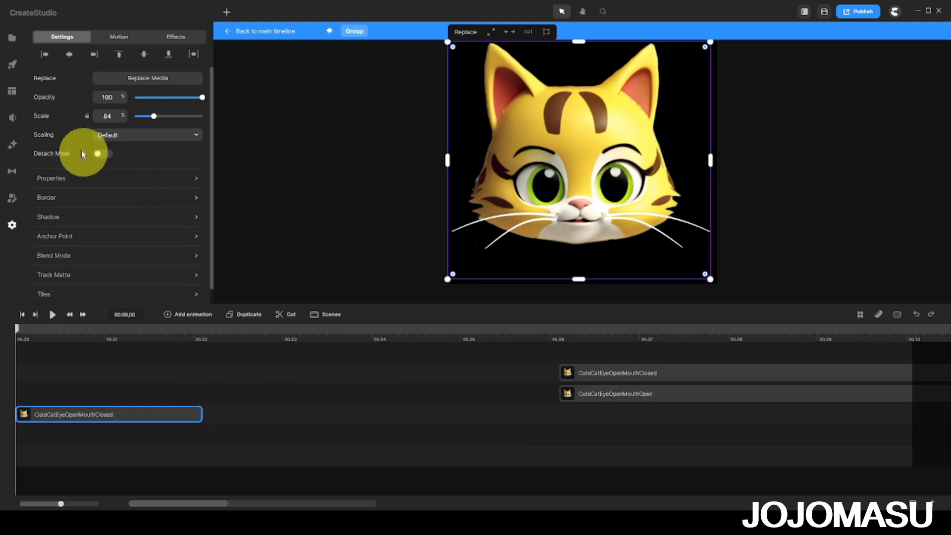
# Step: Add the cat-meowing sound at about 2 s and fit the open-mouth clip to its span, directly after the first closed-mouth clip
pyautogui.click(12, 37)
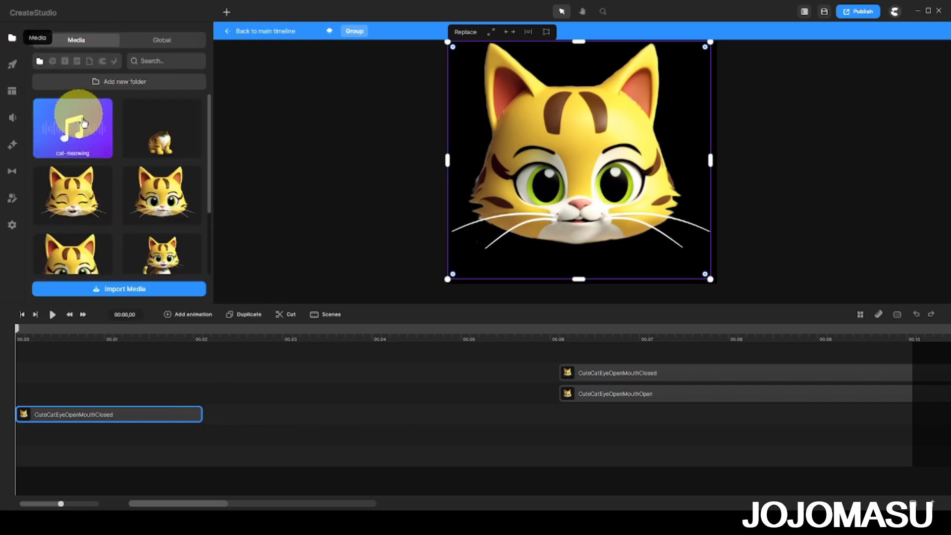
pyautogui.moveTo(84, 123); pyautogui.dragTo(229, 358)
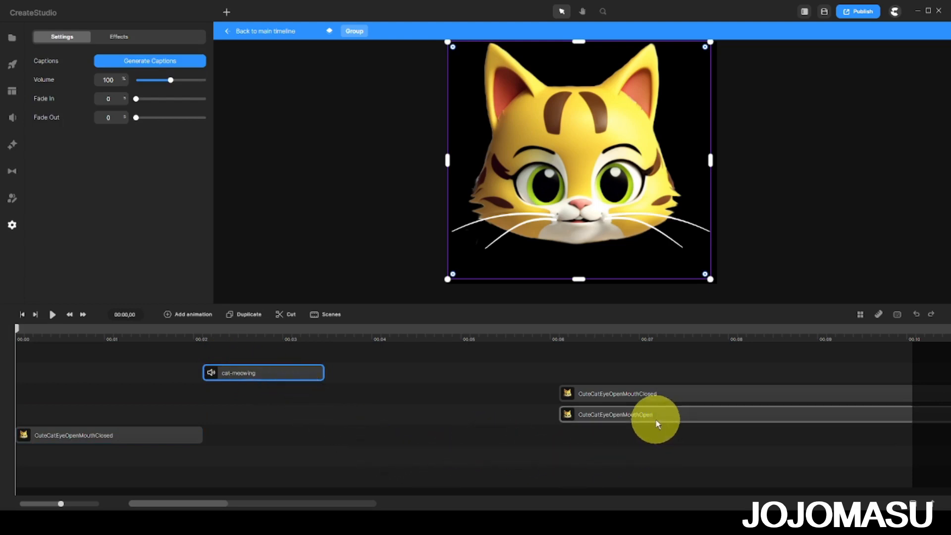
pyautogui.moveTo(650, 415); pyautogui.dragTo(295, 436)
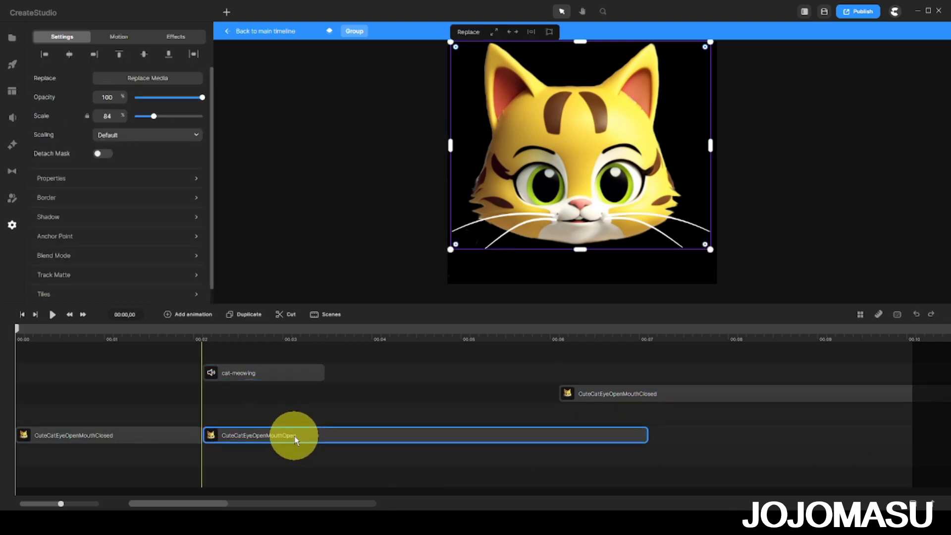
pyautogui.moveTo(647, 438); pyautogui.dragTo(322, 417)
# Step: Nudge the open-mouth head very slightly sideways to line it up with the closed-mouth head, checking it along its clip
pyautogui.moveTo(17, 329); pyautogui.dragTo(217, 346)
pyautogui.click(262, 436)
pyautogui.click(614, 391)
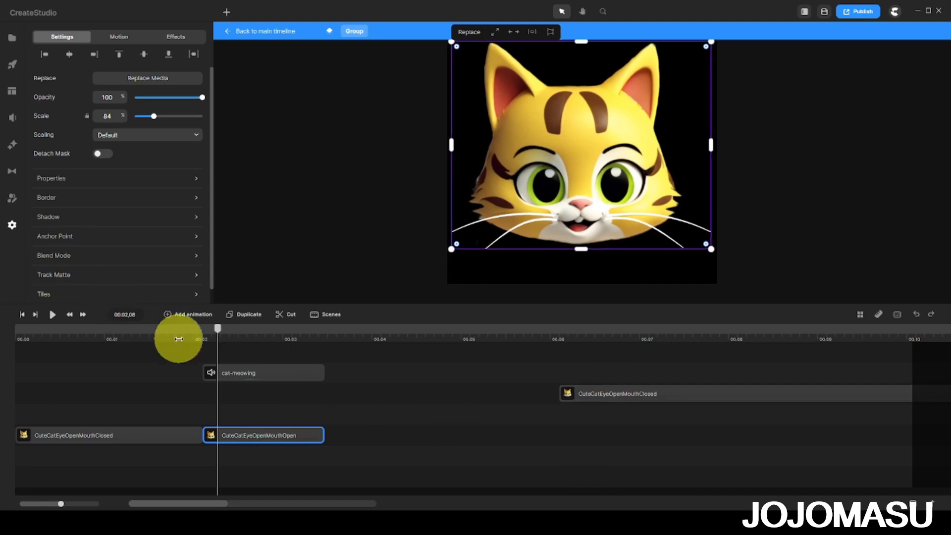
pyautogui.moveTo(219, 329); pyautogui.dragTo(318, 346)
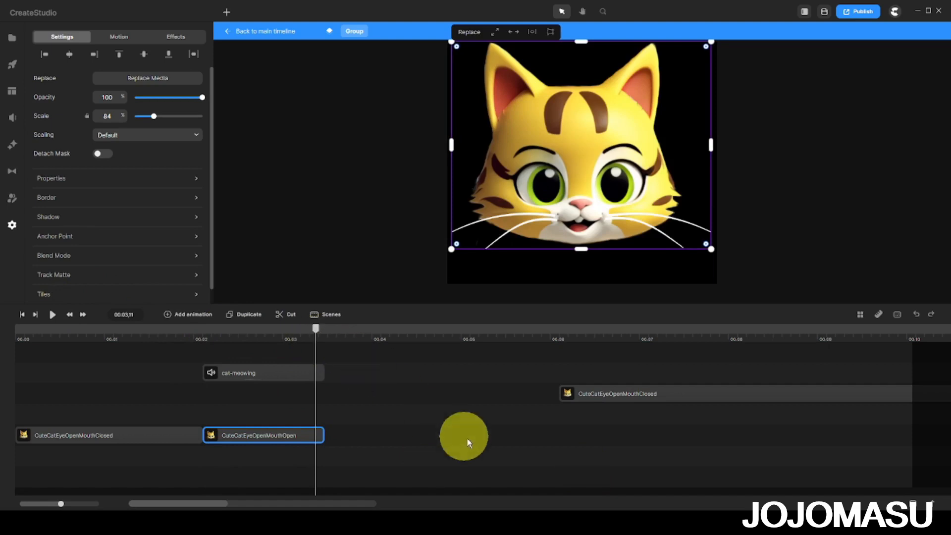
# Step: Duplicate the first closed-mouth clip, place the copy directly after the open-mouth clip and trim it to end at about 4 s
pyautogui.click(191, 435)
pyautogui.click(240, 322)
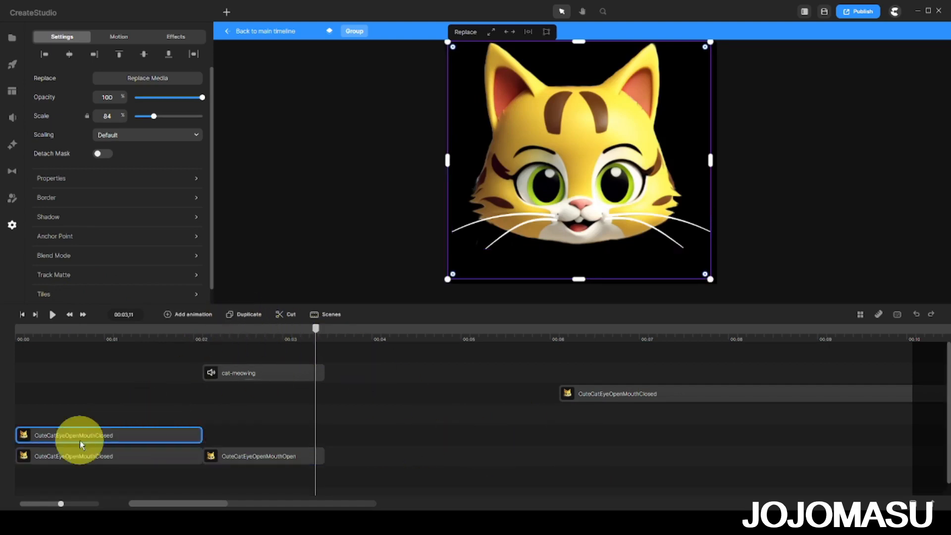
pyautogui.moveTo(79, 440); pyautogui.dragTo(378, 459)
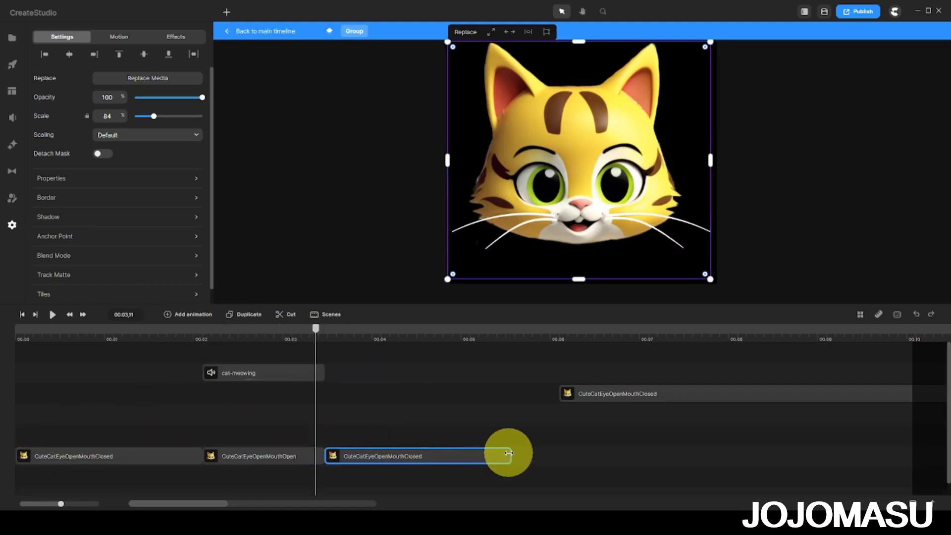
pyautogui.moveTo(511, 454); pyautogui.dragTo(380, 446)
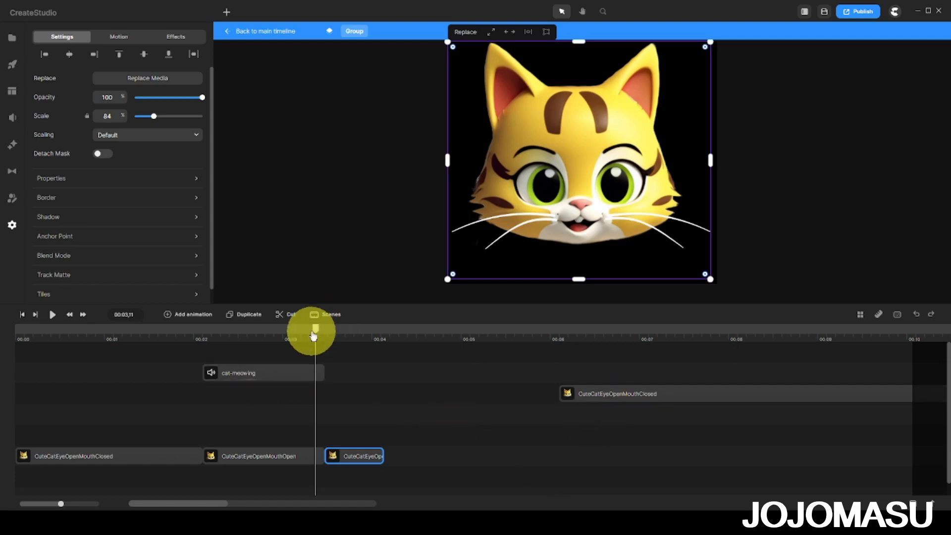
pyautogui.moveTo(316, 329); pyautogui.dragTo(378, 337)
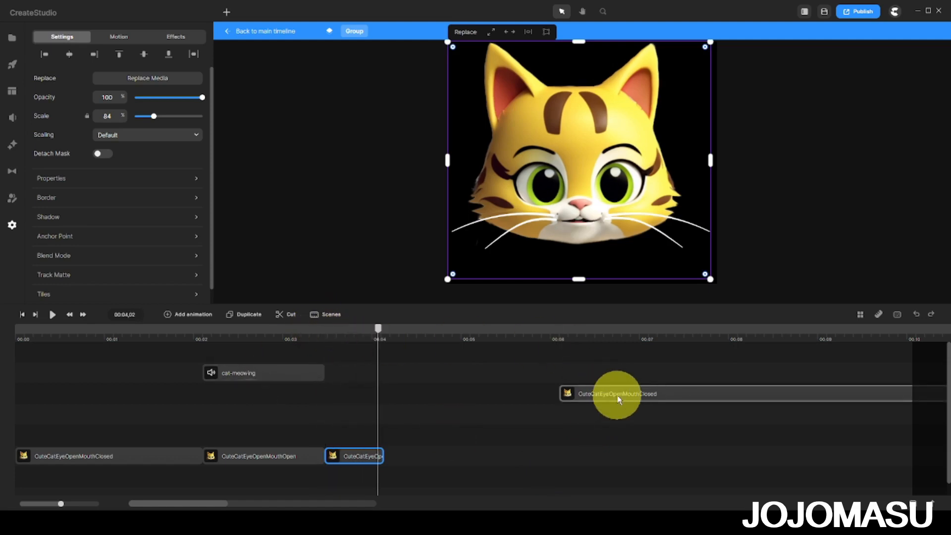
# Step: Move the long closed-mouth clip directly after the shortened one and place a duplicate of the meowing sound above its start
pyautogui.moveTo(615, 395); pyautogui.dragTo(457, 452)
pyautogui.moveTo(267, 374); pyautogui.dragTo(446, 457)
pyautogui.click(251, 314)
# Step: Remove the excess tracks, and turn the last head into a CuteCatEyeClosed clip trimmed to the second meow's length
pyautogui.rightClick(327, 396)
pyautogui.click(360, 385)
pyautogui.rightClick(353, 380)
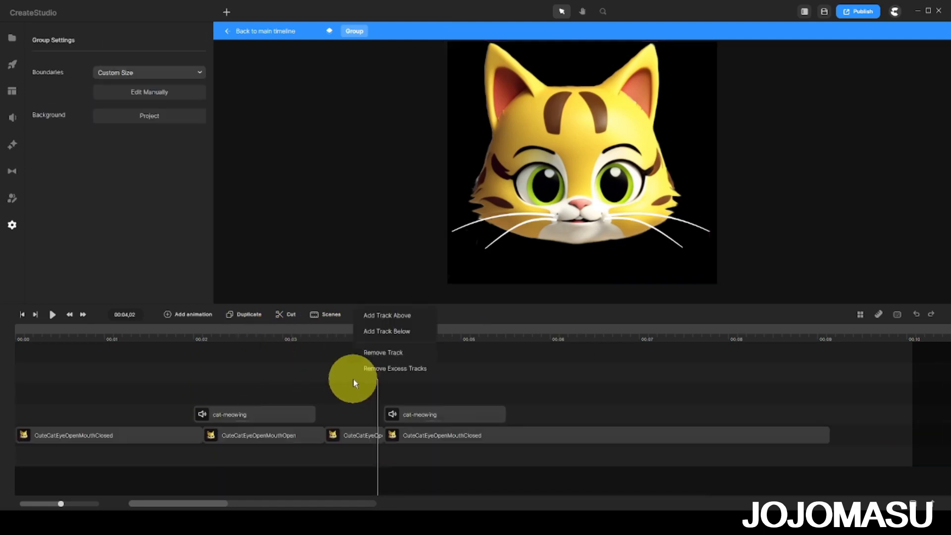
pyautogui.click(373, 370)
pyautogui.moveTo(828, 410); pyautogui.dragTo(506, 408)
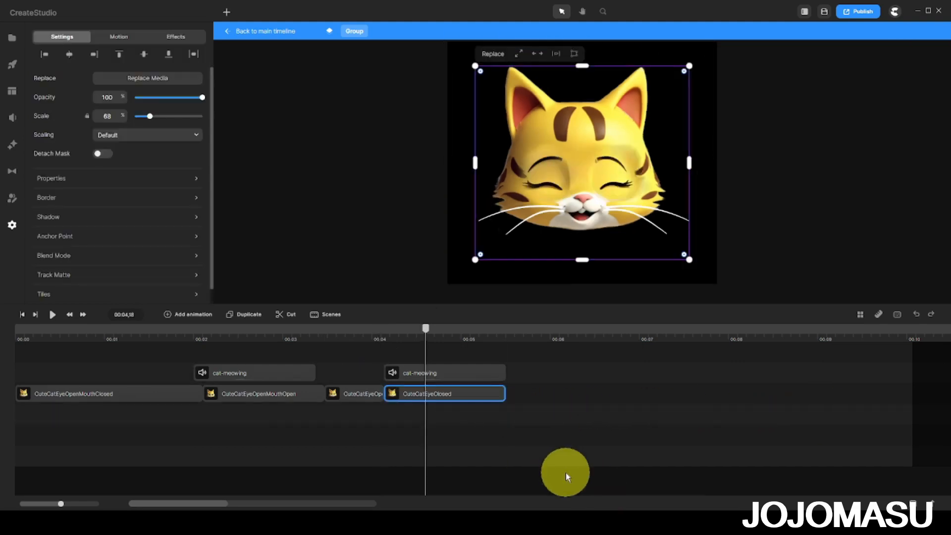
# Step: Realign the first meowing sound with the open-mouth clip and scale the closed-eye head to 83% to match the other heads
pyautogui.moveTo(418, 334); pyautogui.dragTo(225, 373)
pyautogui.moveTo(263, 333); pyautogui.dragTo(325, 353)
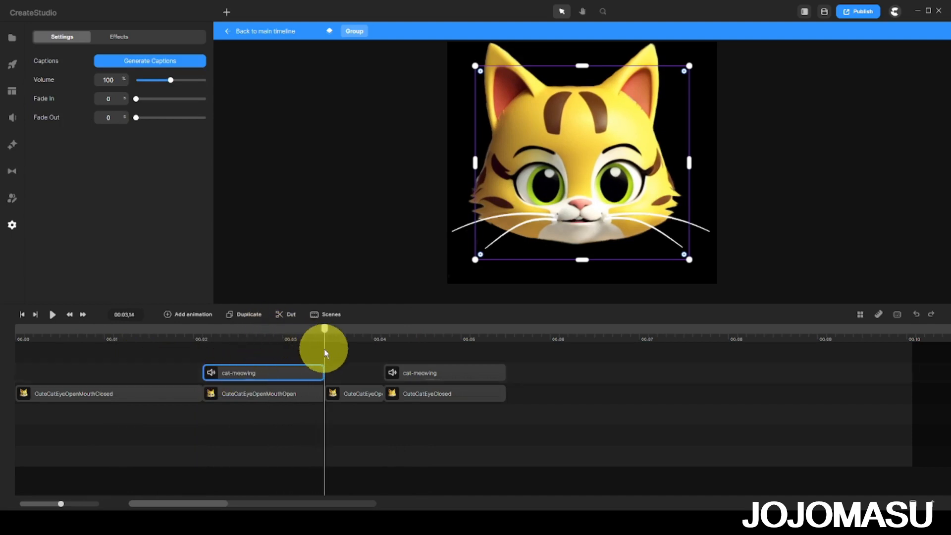
pyautogui.moveTo(377, 370); pyautogui.dragTo(406, 378)
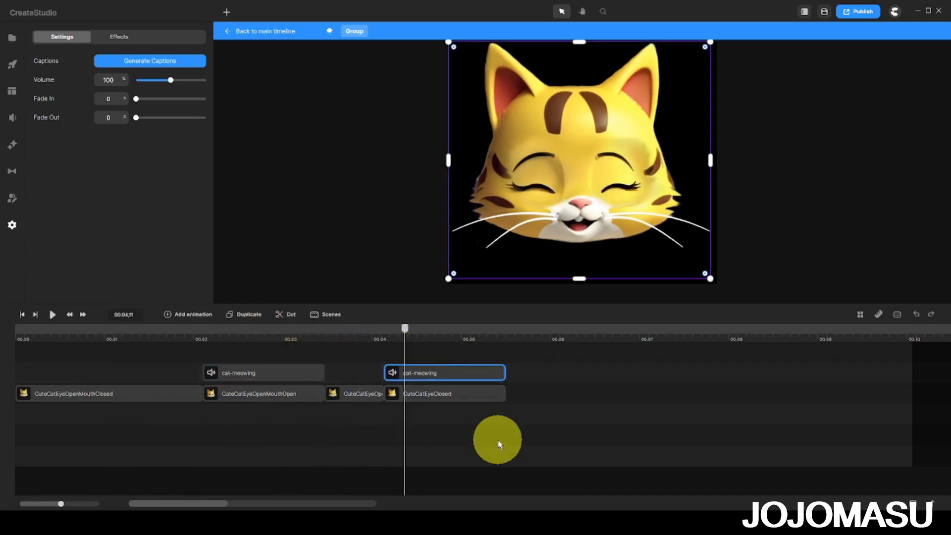
pyautogui.moveTo(408, 330); pyautogui.dragTo(390, 342)
pyautogui.click(430, 394)
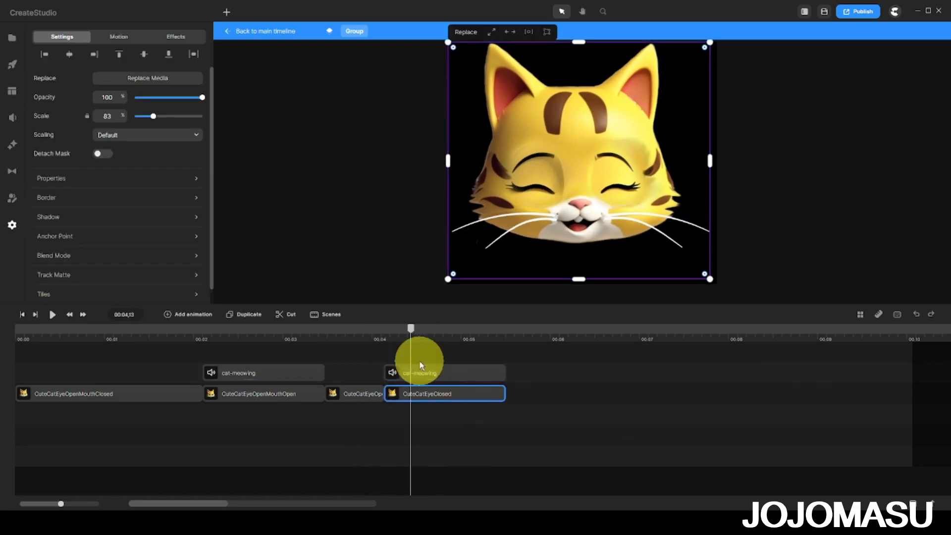
# Step: Duplicate the first closed-mouth clip, place the copy directly after the closed-eye clip and trim it to end at about 6.9 s
pyautogui.click(129, 396)
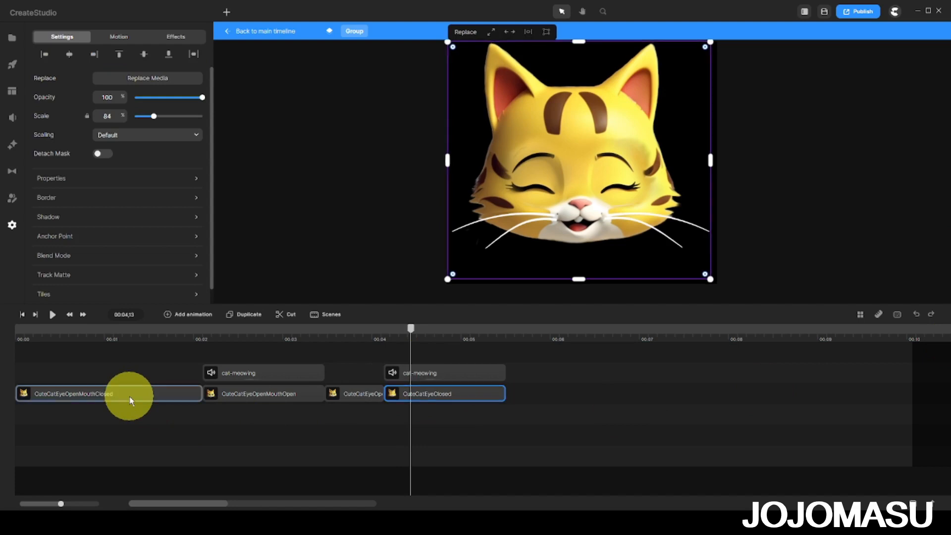
pyautogui.click(249, 317)
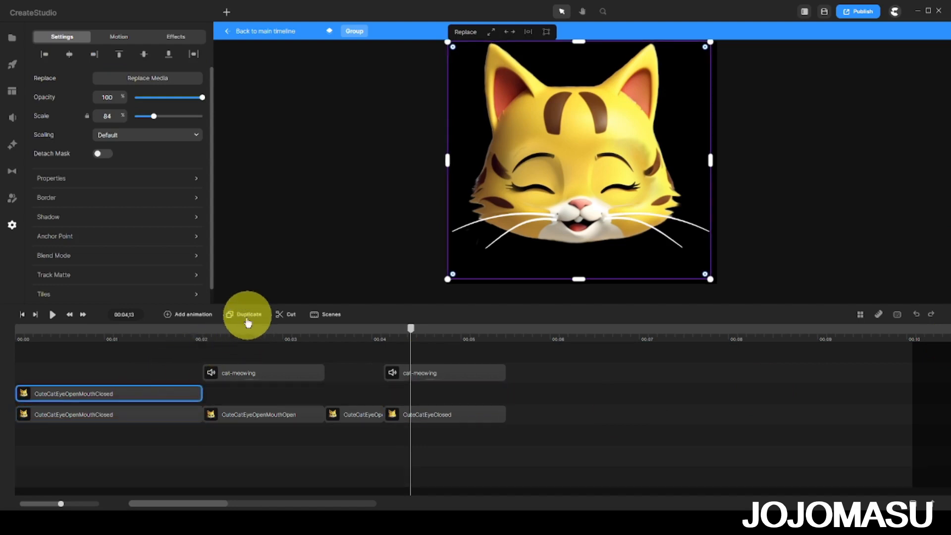
pyautogui.moveTo(124, 391); pyautogui.dragTo(614, 407)
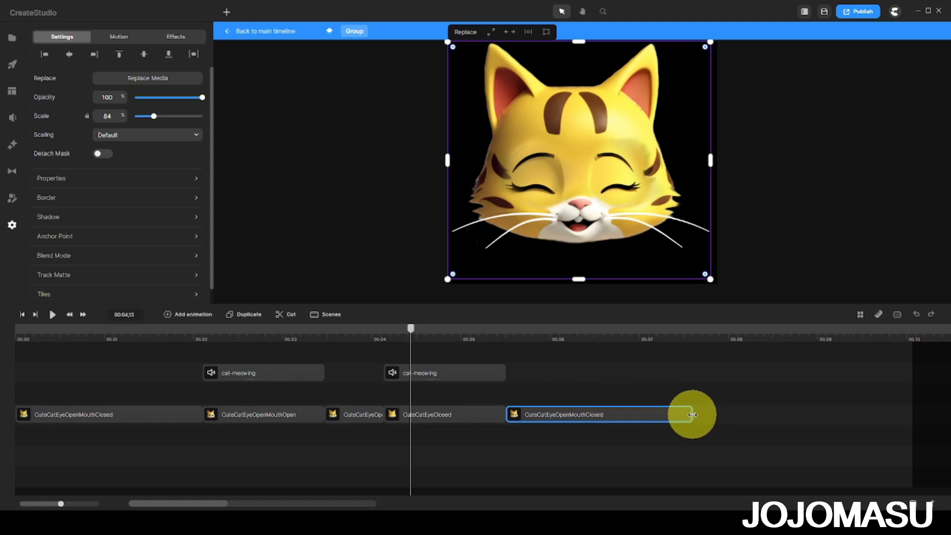
pyautogui.moveTo(692, 414); pyautogui.dragTo(629, 412)
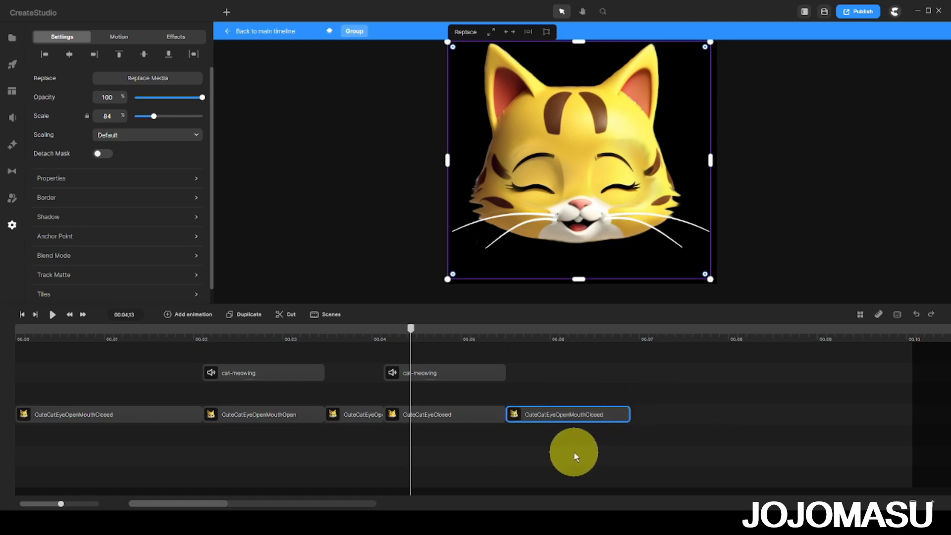
# Step: Duplicate the meowing sound and the open-mouth clip, and place both copies directly after the last closed-mouth clip at about 6.9 s
pyautogui.click(437, 373)
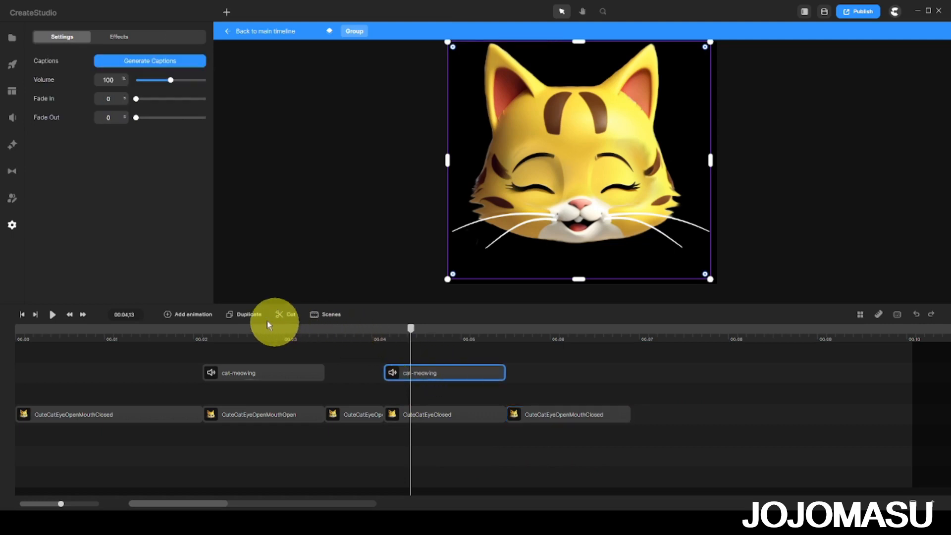
pyautogui.click(243, 314)
pyautogui.moveTo(418, 374); pyautogui.dragTo(671, 417)
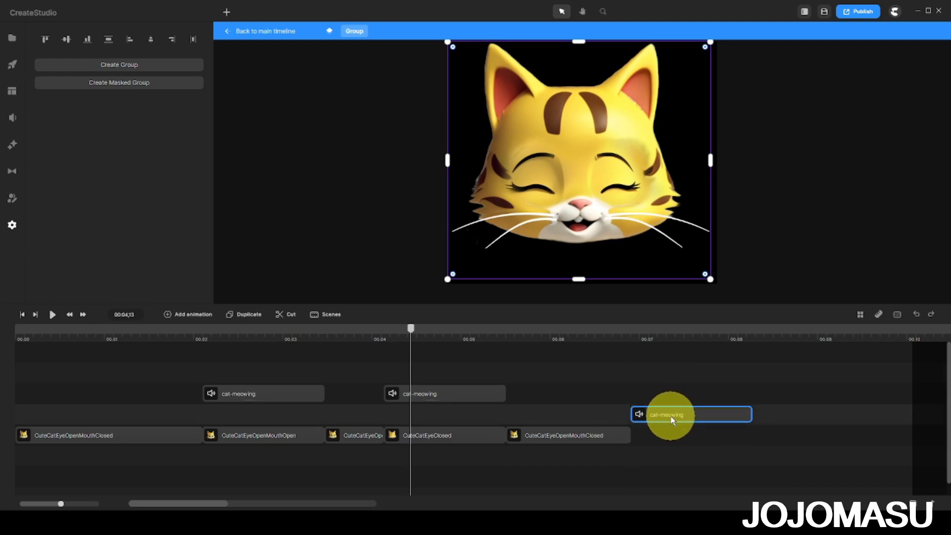
pyautogui.click(249, 435)
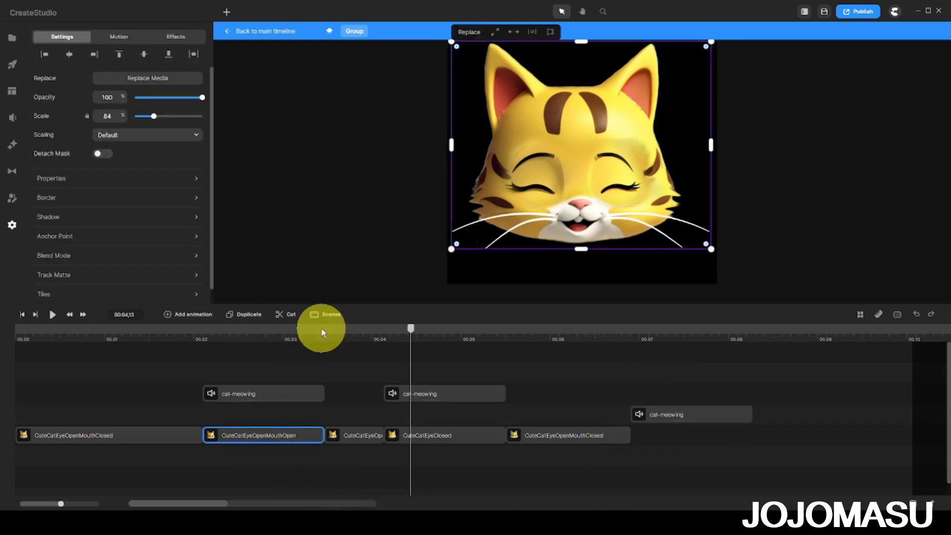
pyautogui.click(247, 318)
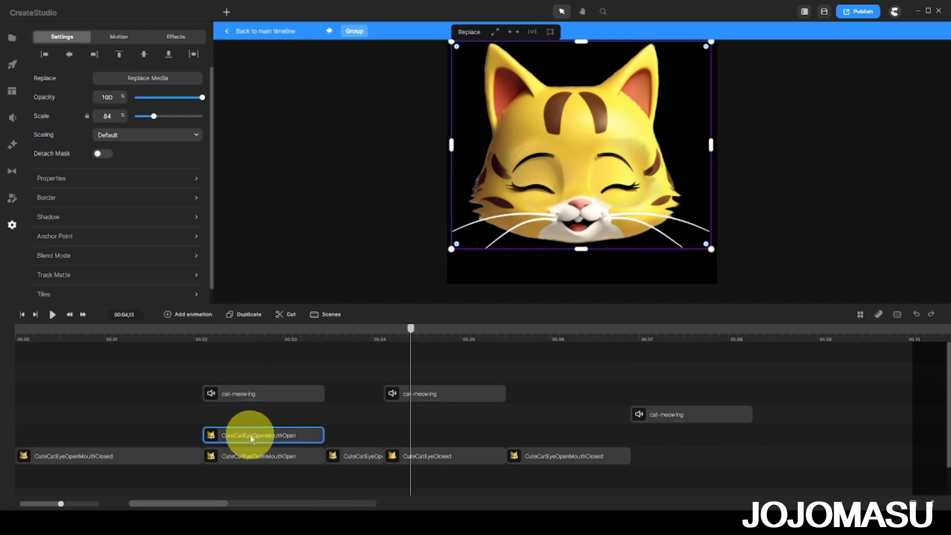
pyautogui.moveTo(254, 438); pyautogui.dragTo(679, 455)
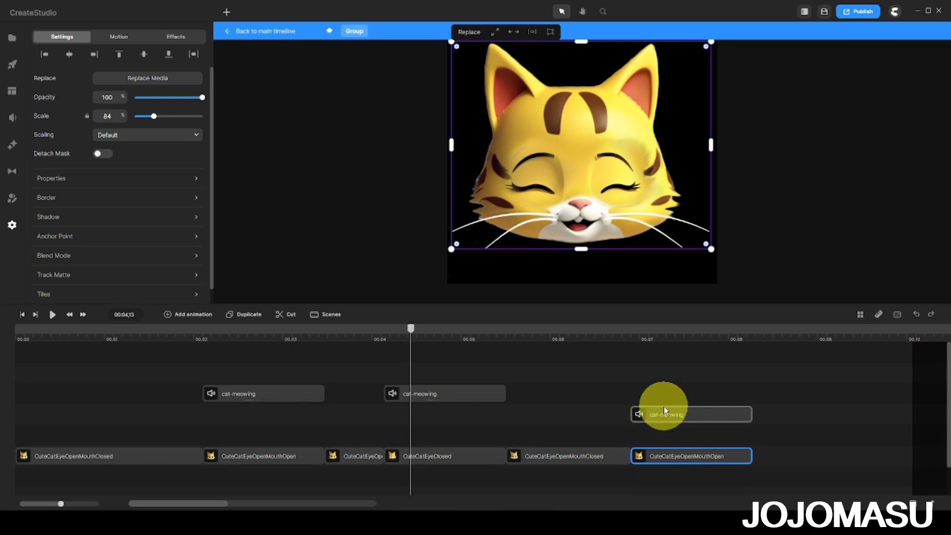
pyautogui.moveTo(664, 414); pyautogui.dragTo(662, 394)
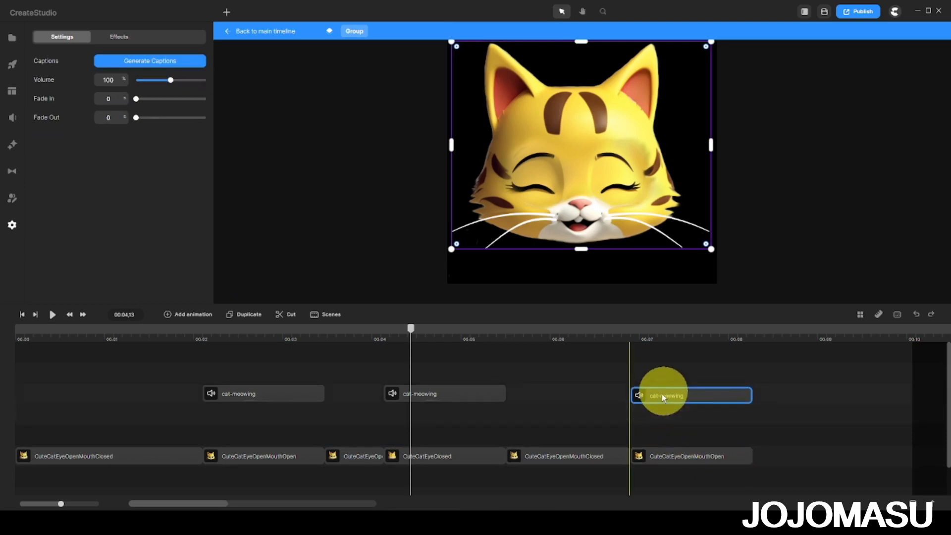
# Step: Remove the excess empty tracks between the sound and head clips in the group timeline
pyautogui.rightClick(610, 415)
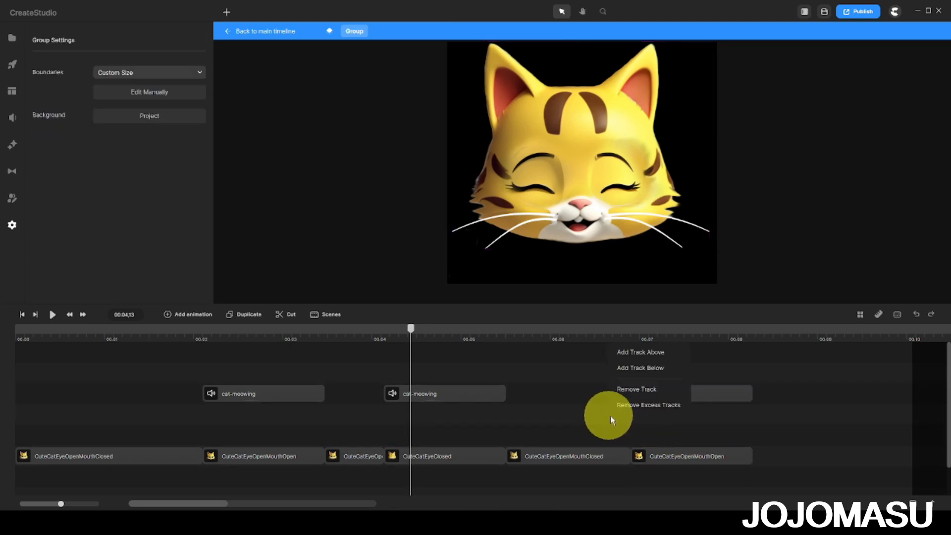
pyautogui.click(642, 404)
pyautogui.rightClick(587, 397)
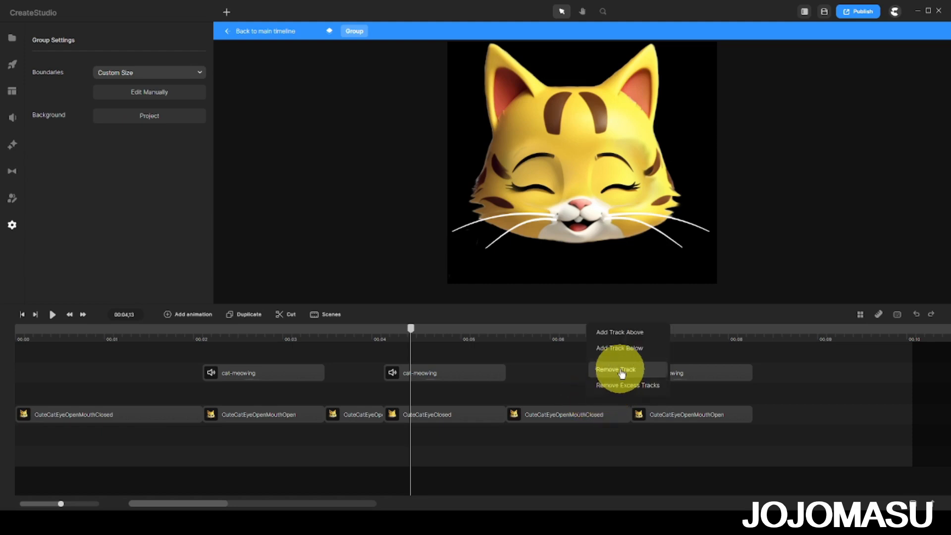
pyautogui.click(623, 386)
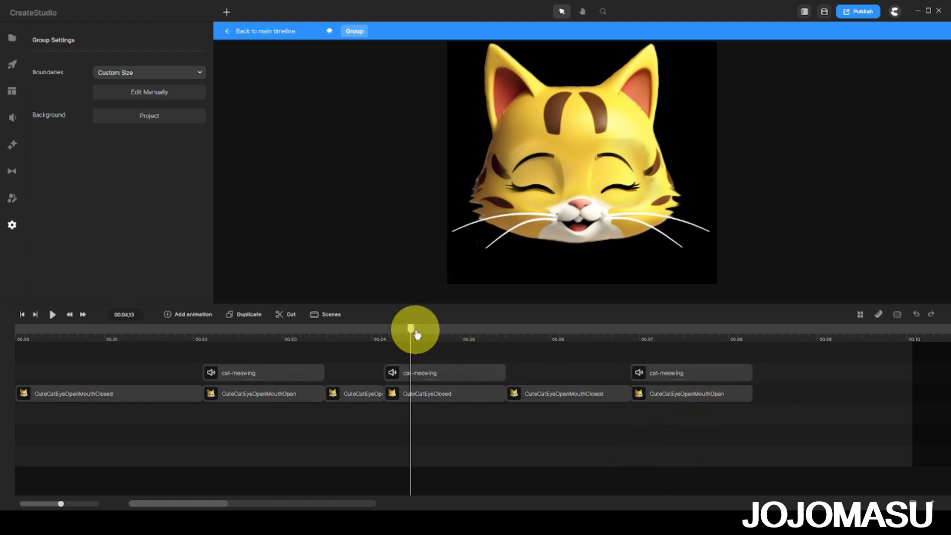
# Step: Select all the head and meowing sound clips in the group and duplicate them
pyautogui.moveTo(412, 334); pyautogui.dragTo(263, 373)
pyautogui.click(264, 373)
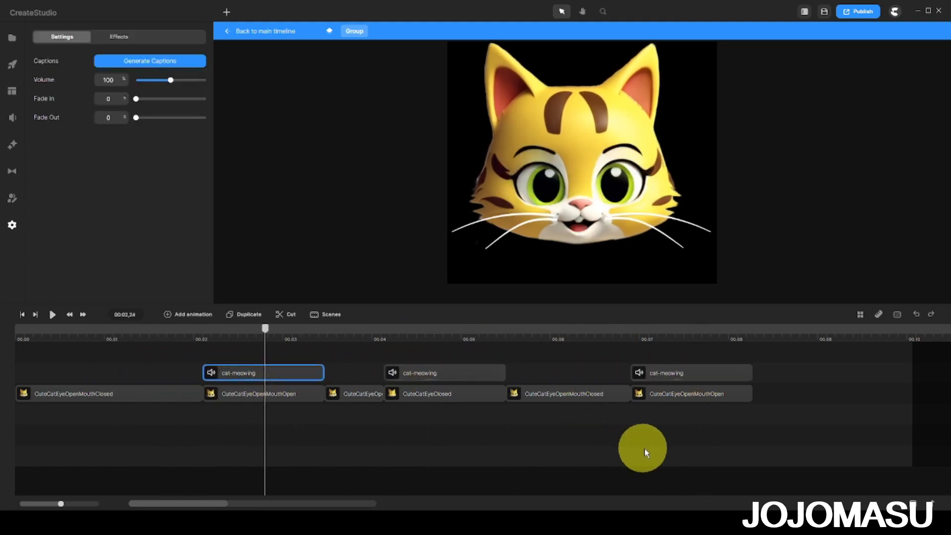
pyautogui.moveTo(695, 414); pyautogui.dragTo(102, 353)
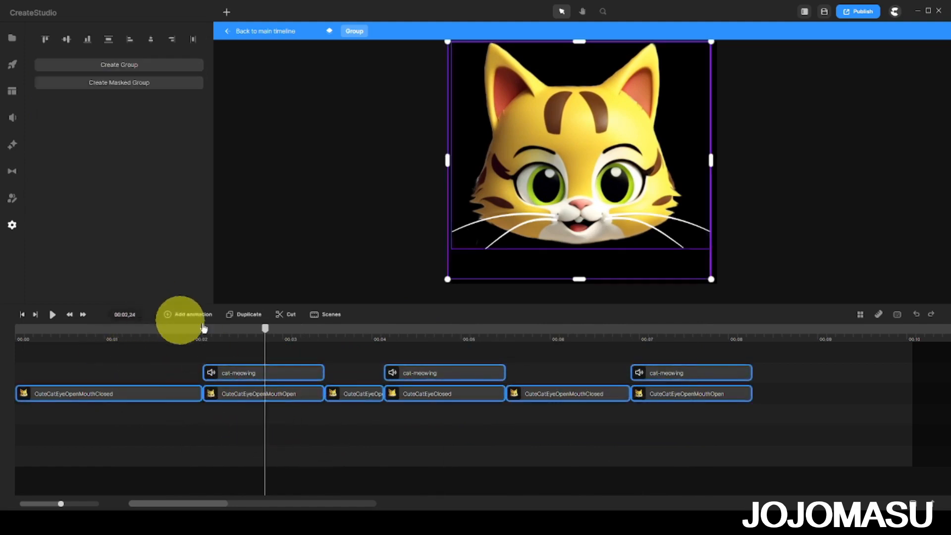
pyautogui.click(248, 317)
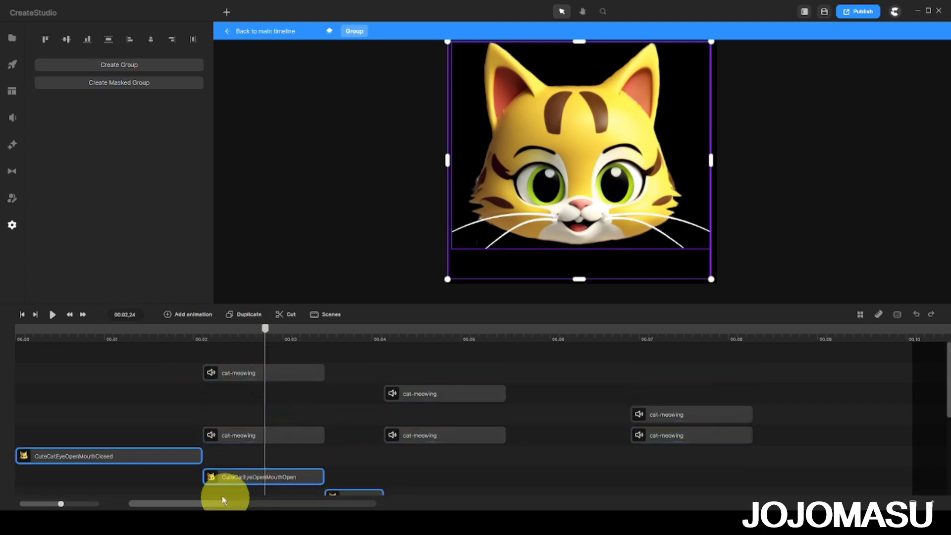
# Step: Place the duplicated head clips directly after the original sequence, starting at about 8.3 s on the same track
pyautogui.scroll(-3, 49, 454)
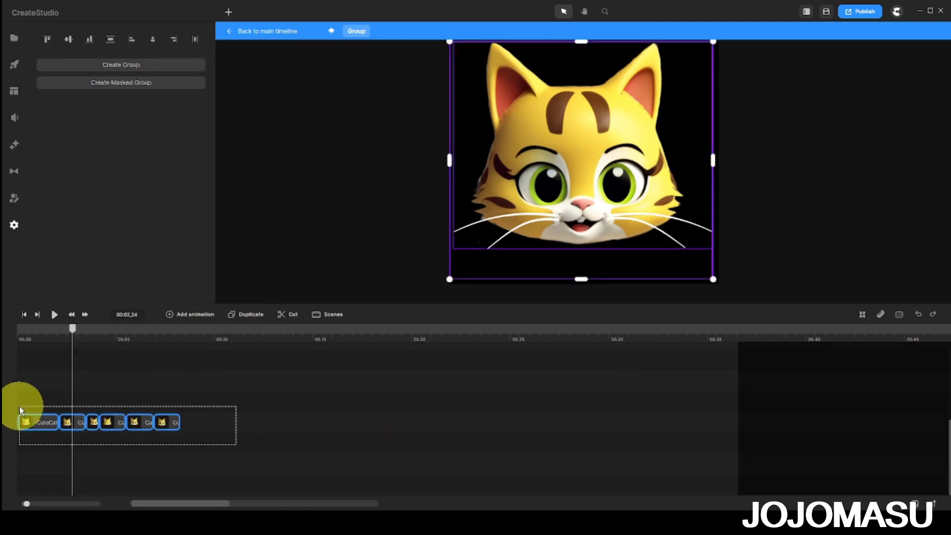
pyautogui.moveTo(22, 404)
pyautogui.mouseDown()
pyautogui.moveTo(421, 391)
pyautogui.moveTo(404, 433)
pyautogui.moveTo(431, 403)
pyautogui.moveTo(43, 362)
pyautogui.moveTo(42, 458)
pyautogui.moveTo(36, 396)
pyautogui.mouseUp()
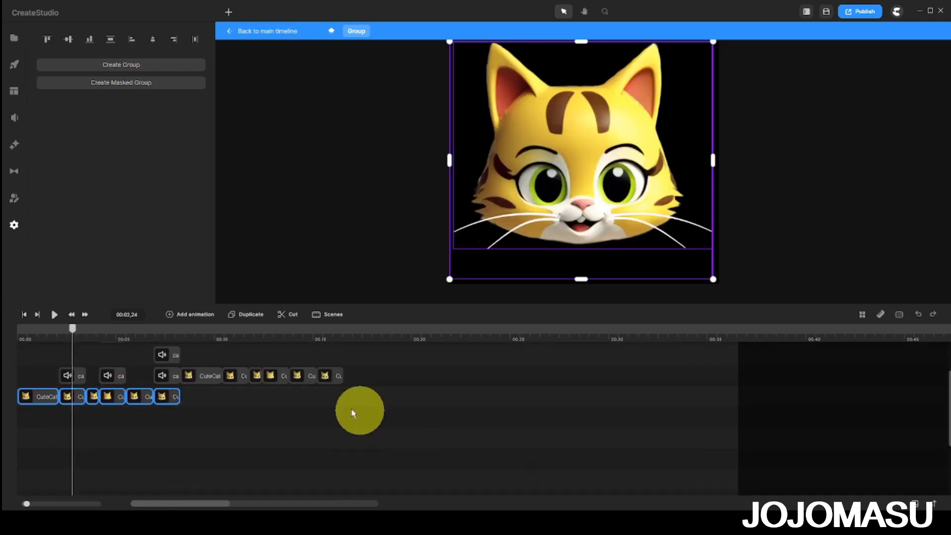
pyautogui.click(196, 375)
pyautogui.moveTo(196, 375); pyautogui.dragTo(238, 425)
# Step: Line up the duplicated meowing sounds above the matching duplicated heads and play the sequence from the start
pyautogui.click(433, 410)
pyautogui.scroll(1, 228, 441)
pyautogui.moveTo(115, 383); pyautogui.dragTo(278, 426)
pyautogui.moveTo(75, 363); pyautogui.dragTo(330, 427)
pyautogui.moveTo(73, 330); pyautogui.dragTo(17, 330)
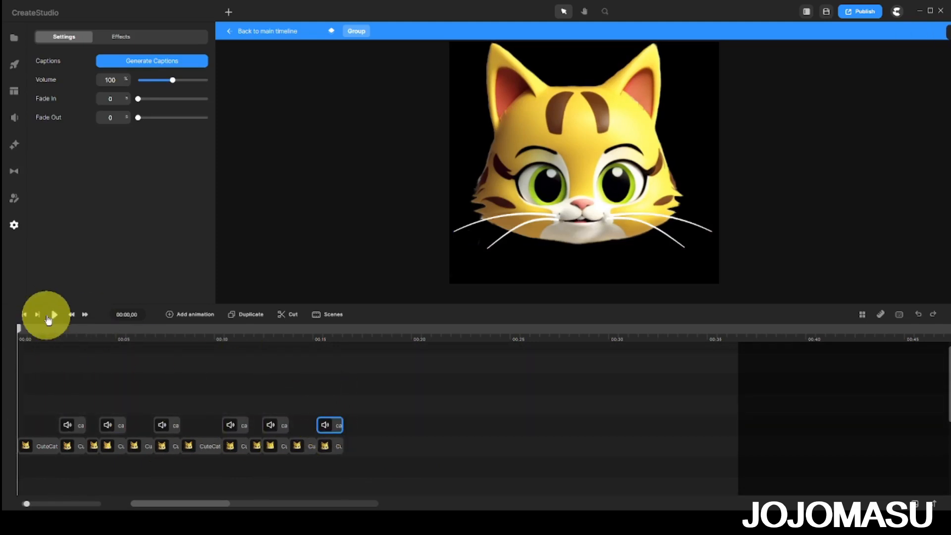
pyautogui.click(49, 320)
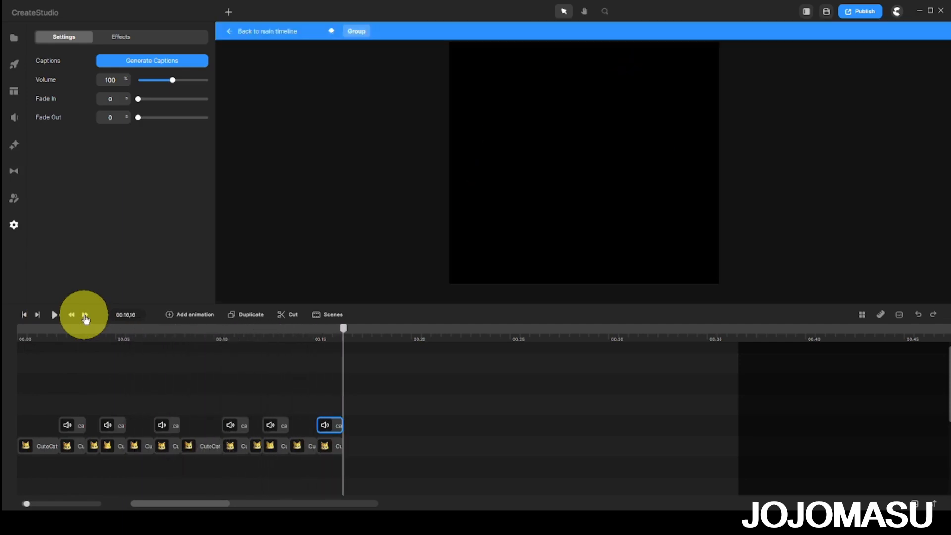
# Step: Add a copy of the first closed-mouth clip at the sequence's end, trimmed to about 1 s, and remove the excess tracks
pyautogui.click(43, 447)
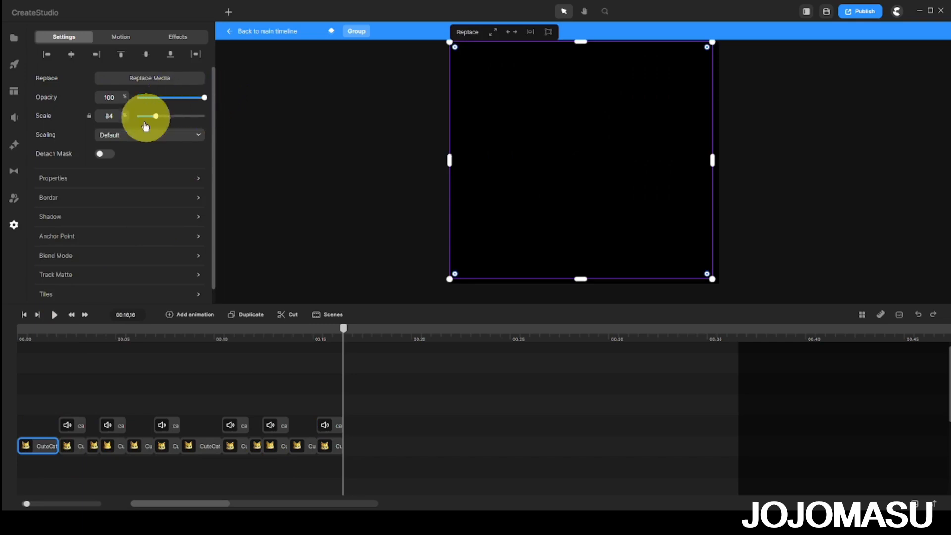
pyautogui.click(243, 315)
pyautogui.moveTo(39, 446); pyautogui.dragTo(359, 474)
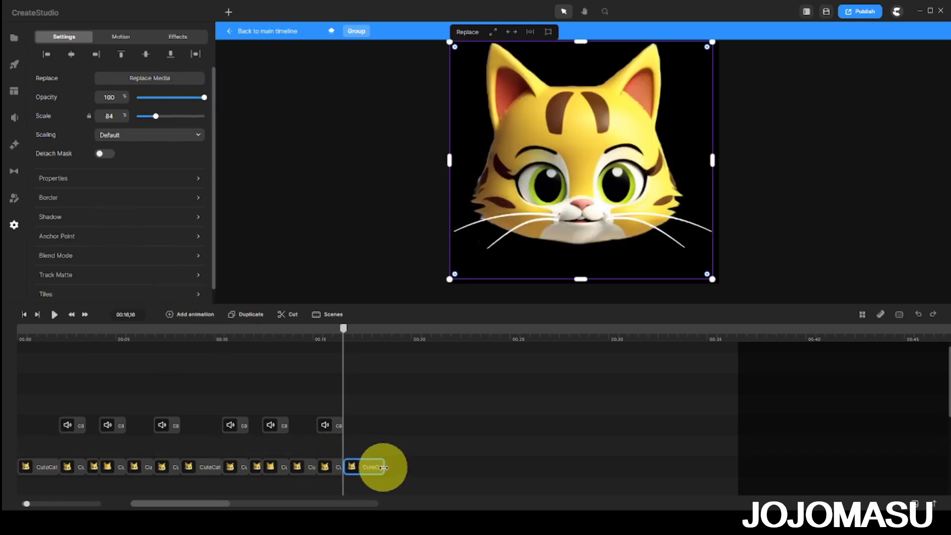
pyautogui.rightClick(276, 442)
pyautogui.click(307, 416)
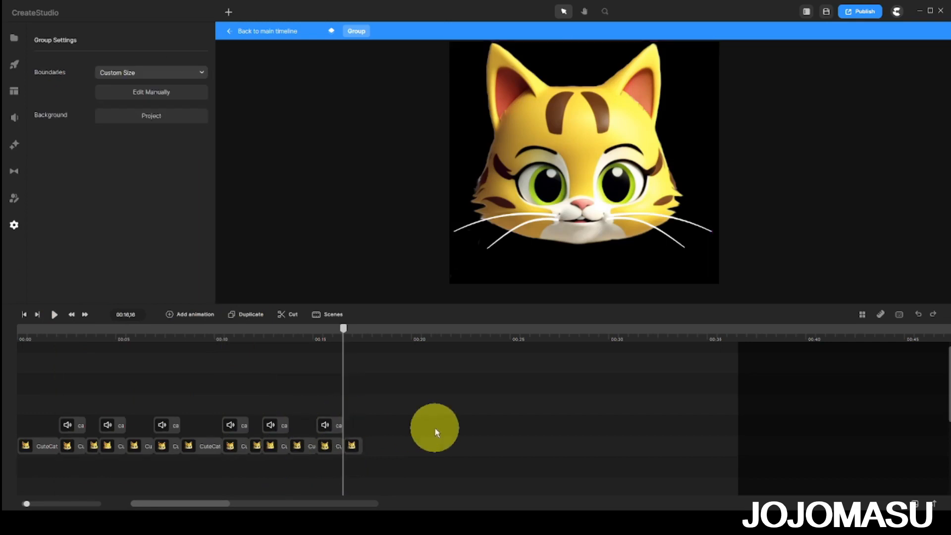
# Step: Return to the main timeline, trim the Group clip to the end of its contents and set the playhead to the start
pyautogui.click(287, 34)
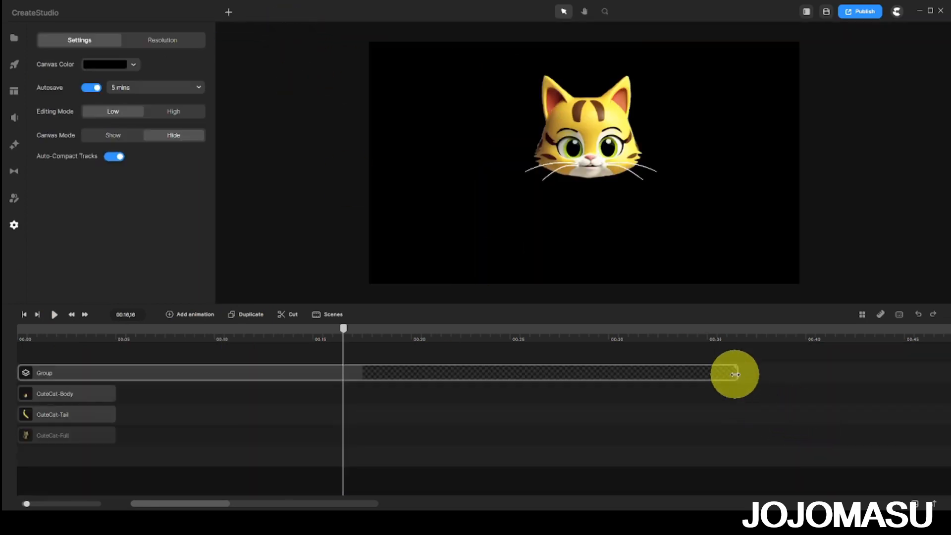
pyautogui.moveTo(733, 374); pyautogui.dragTo(363, 375)
pyautogui.moveTo(345, 329); pyautogui.dragTo(19, 329)
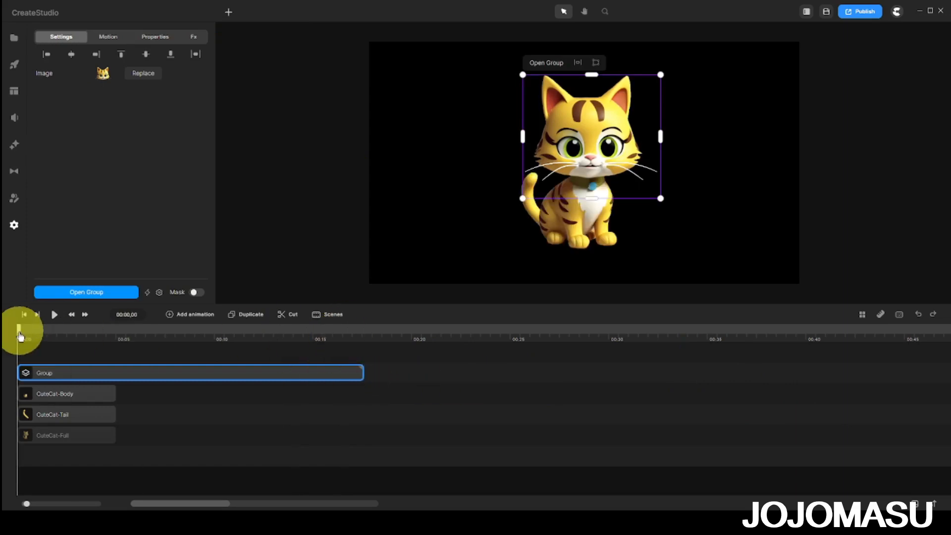
# Step: Extend the CuteCat-Body and CuteCat-Tail clips together to match the Group clip's length
pyautogui.moveTo(161, 423); pyautogui.dragTo(95, 394)
pyautogui.moveTo(115, 396); pyautogui.dragTo(363, 413)
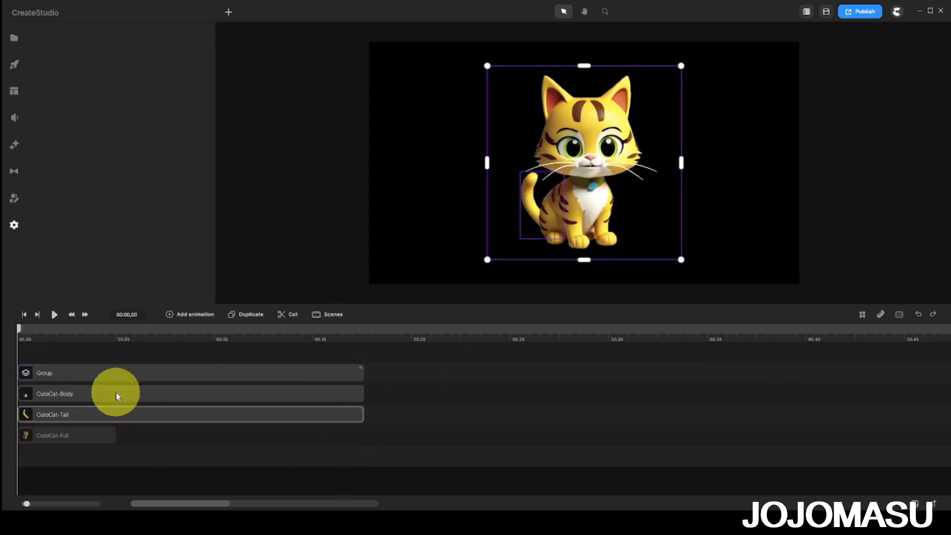
# Step: Preview the animation and, with the playhead at 00:01,10, move the head Group's anchor point down to just below the cat's mouth
pyautogui.click(54, 315)
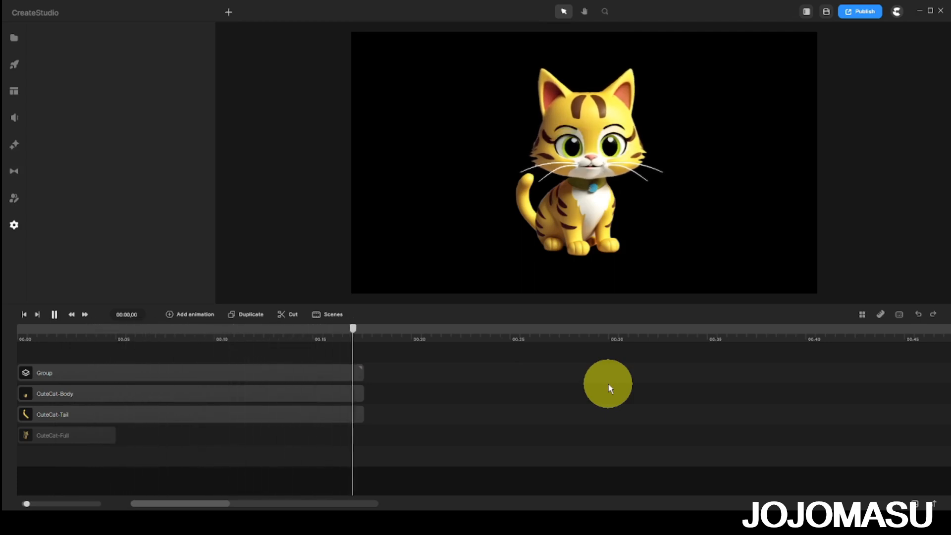
pyautogui.click(112, 377)
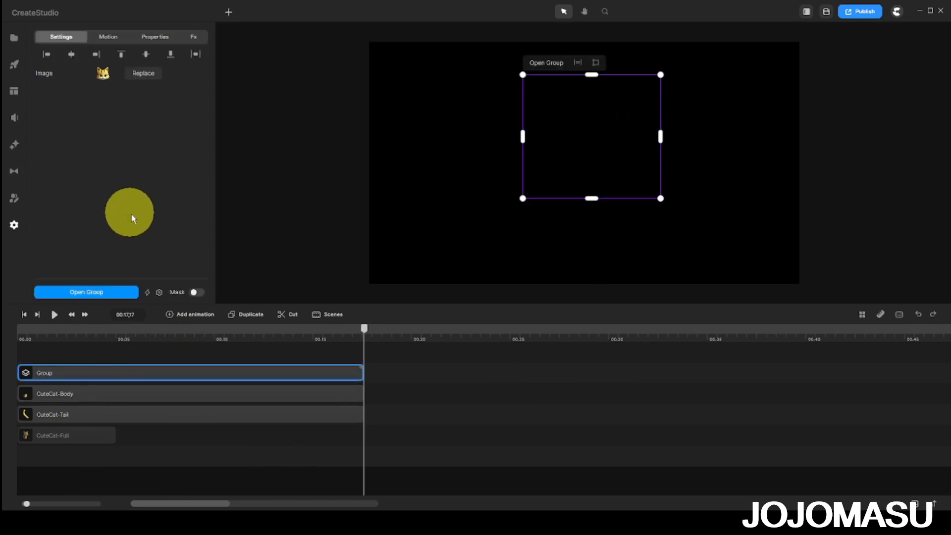
pyautogui.moveTo(365, 328); pyautogui.dragTo(44, 329)
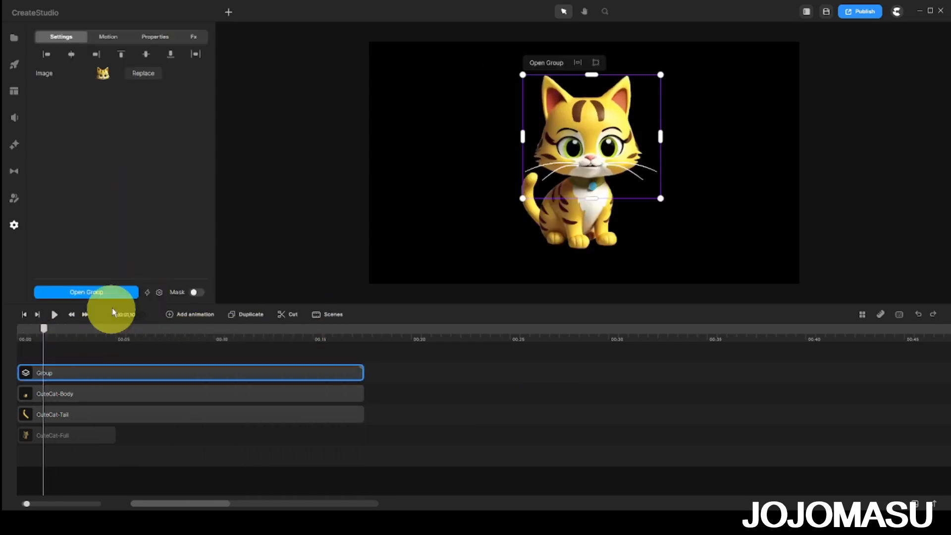
pyautogui.click(155, 38)
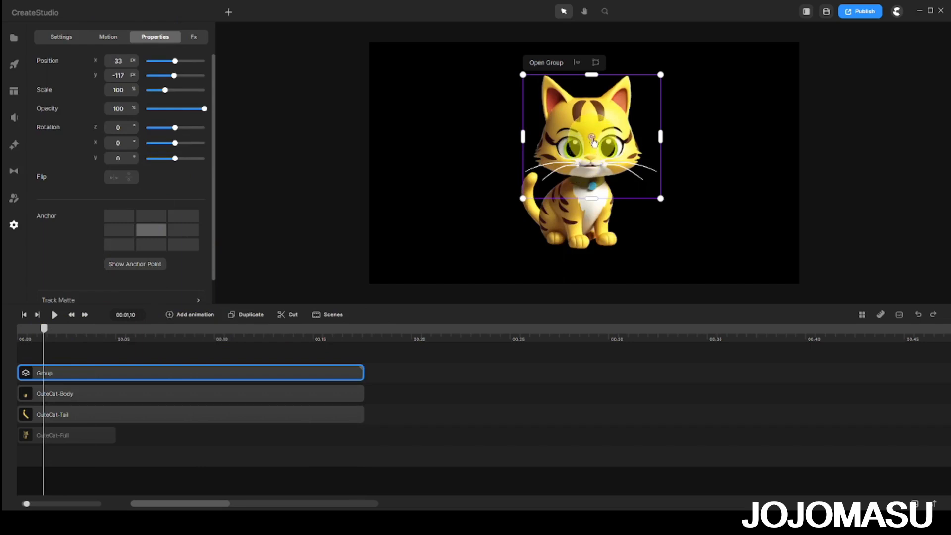
pyautogui.moveTo(593, 145); pyautogui.dragTo(592, 172)
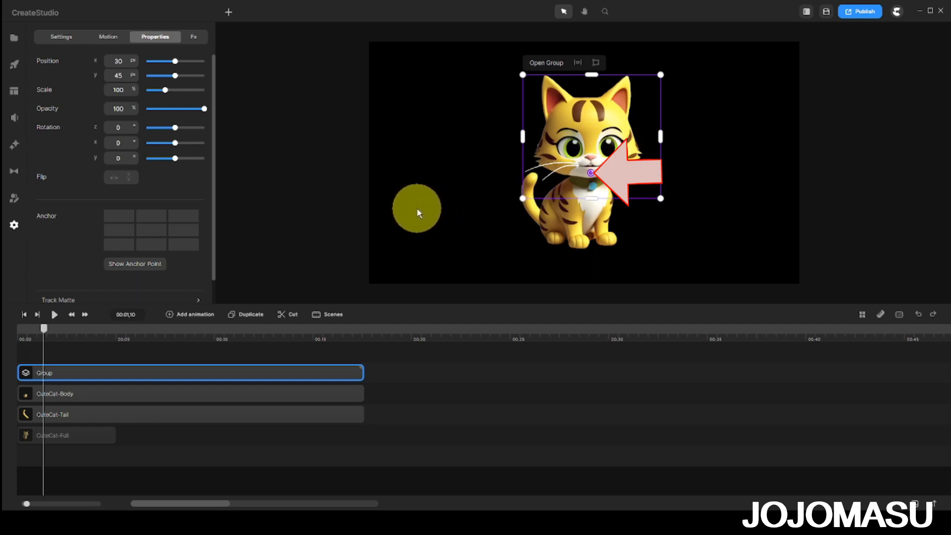
# Step: Add a looping Rotation Swing motion to the head Group and set it to 5 loops
pyautogui.click(108, 37)
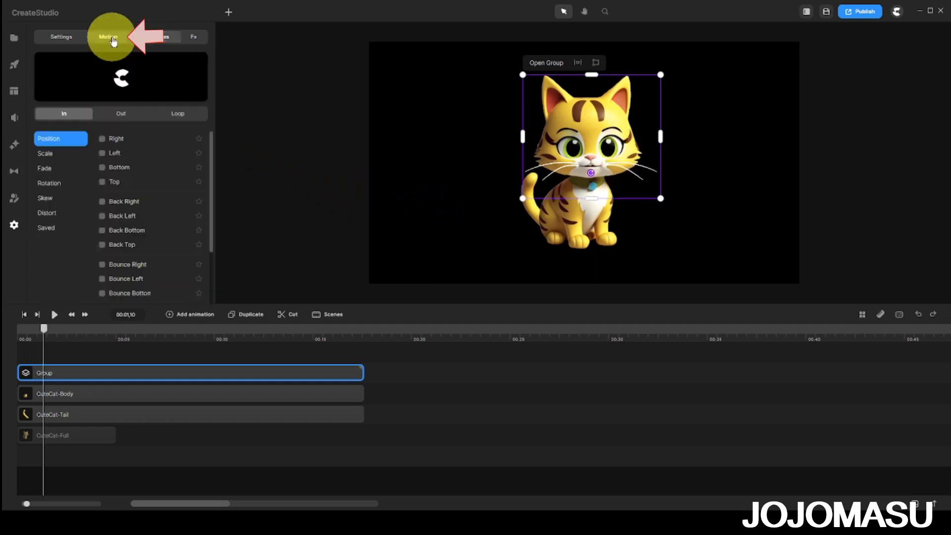
pyautogui.click(185, 117)
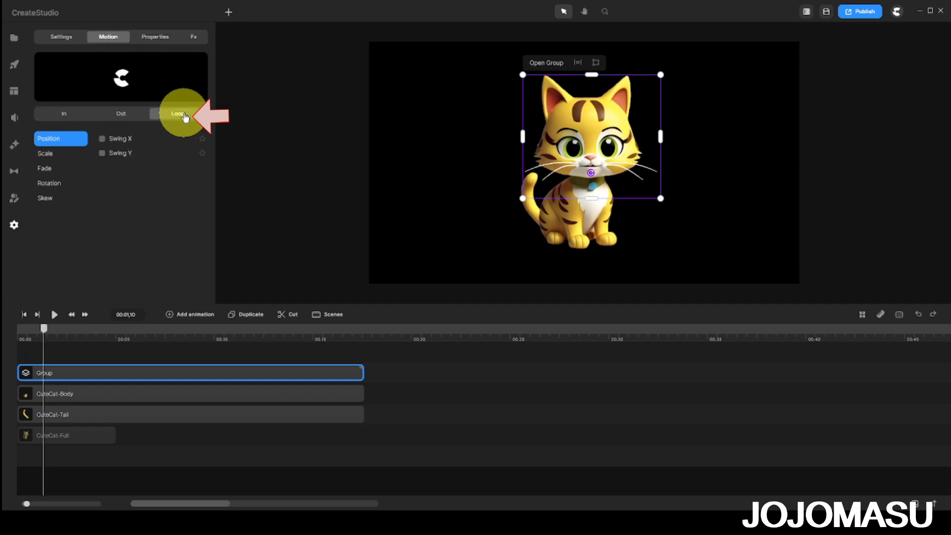
pyautogui.click(49, 184)
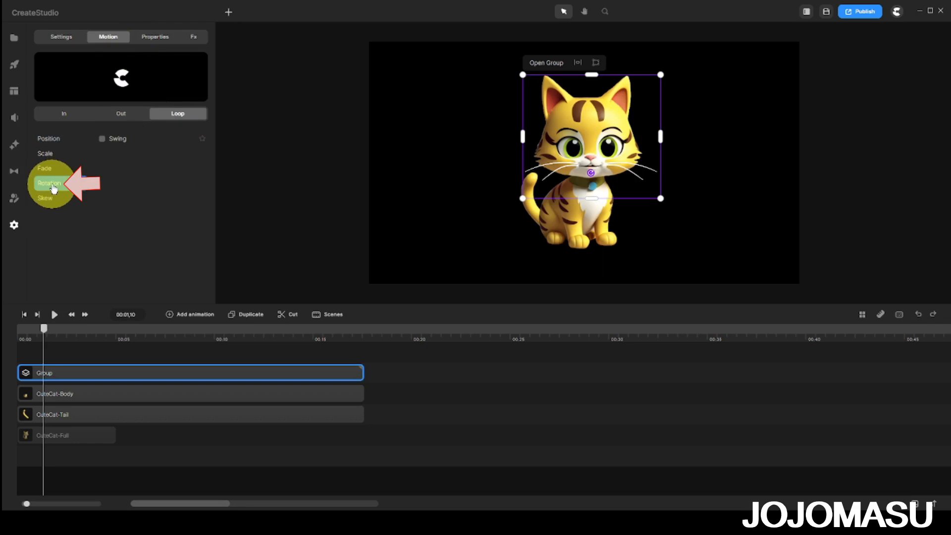
pyautogui.click(102, 139)
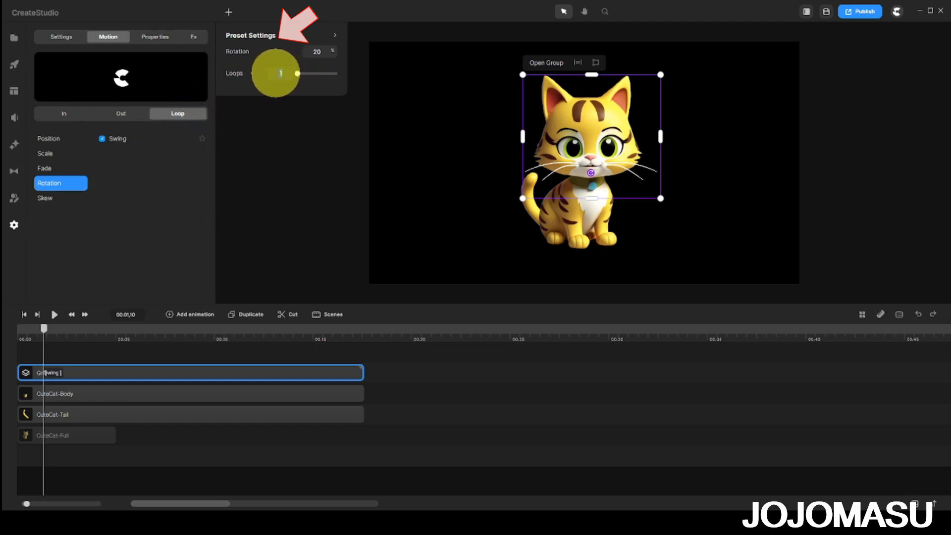
pyautogui.doubleClick(280, 73)
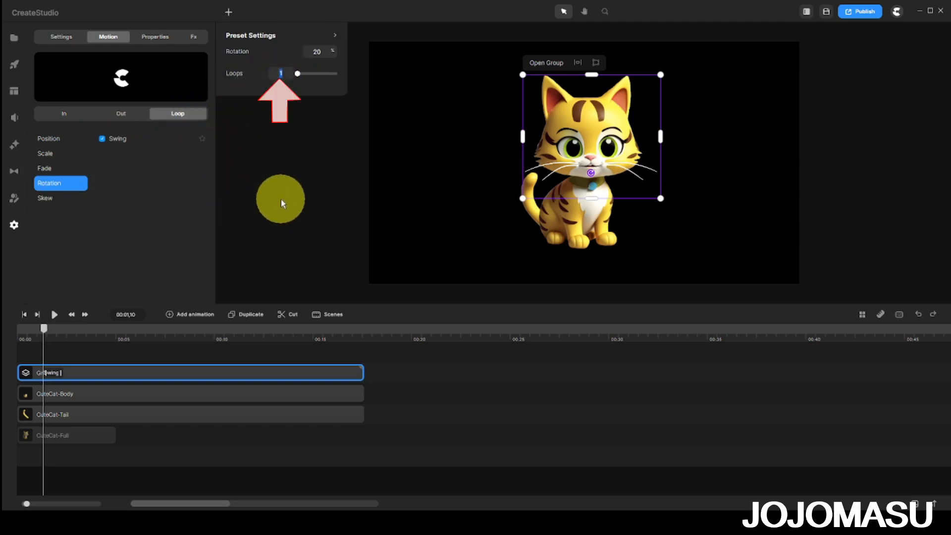
pyautogui.write('5')
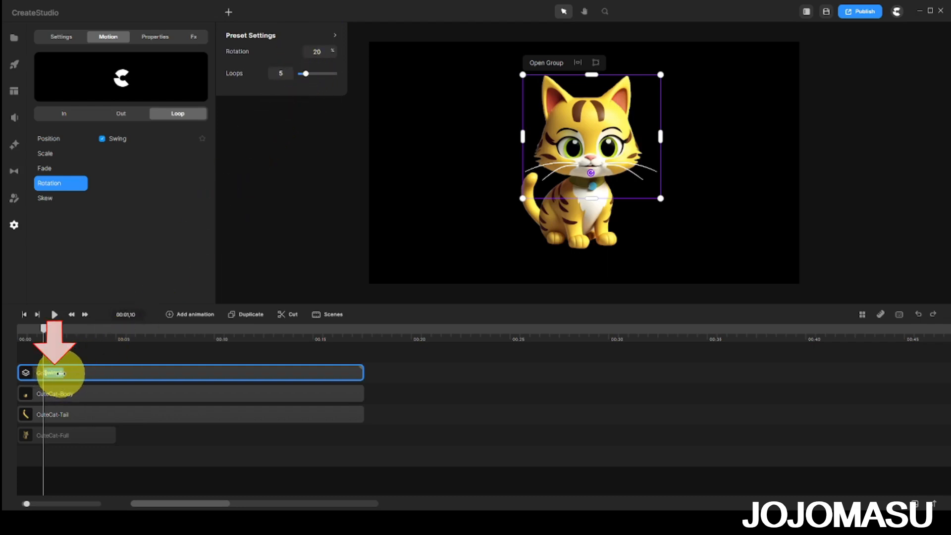
# Step: Extend the head Group's Swing animation to about 16 s and play the timeline from the start
pyautogui.moveTo(59, 373); pyautogui.dragTo(319, 378)
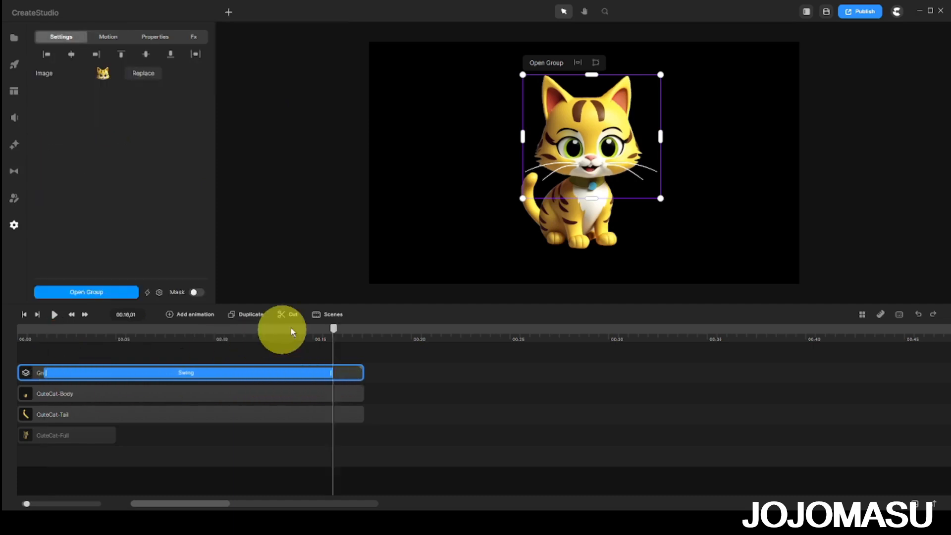
pyautogui.moveTo(335, 329); pyautogui.dragTo(17, 334)
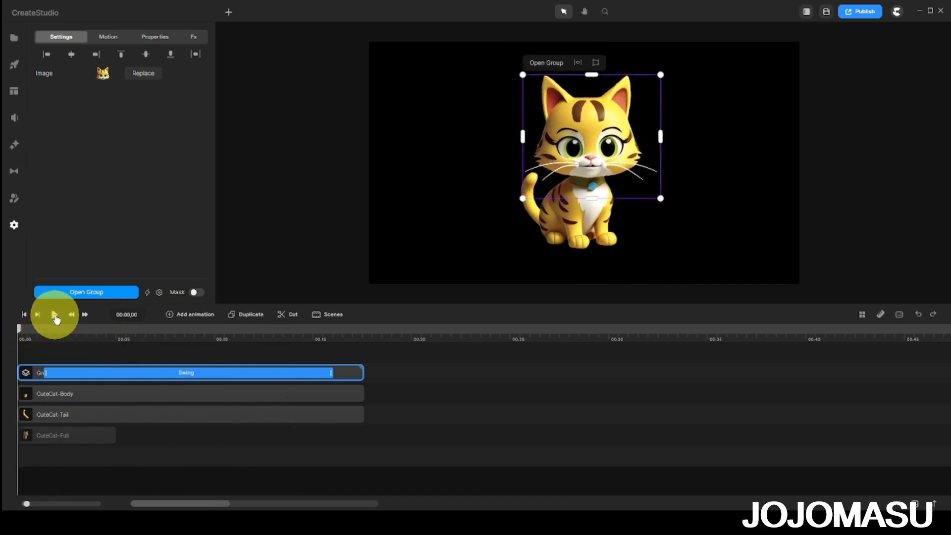
pyautogui.click(55, 315)
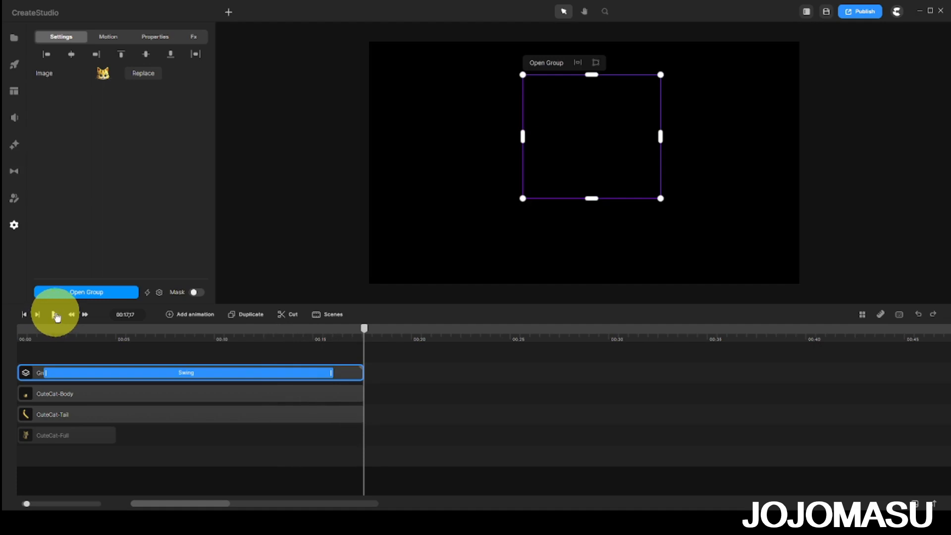
# Step: Add a looping Rotation Swing motion to CuteCat-Tail at 00:00,11 with 3 loops and a rotation of 50
pyautogui.click(67, 411)
pyautogui.moveTo(366, 331); pyautogui.dragTo(33, 359)
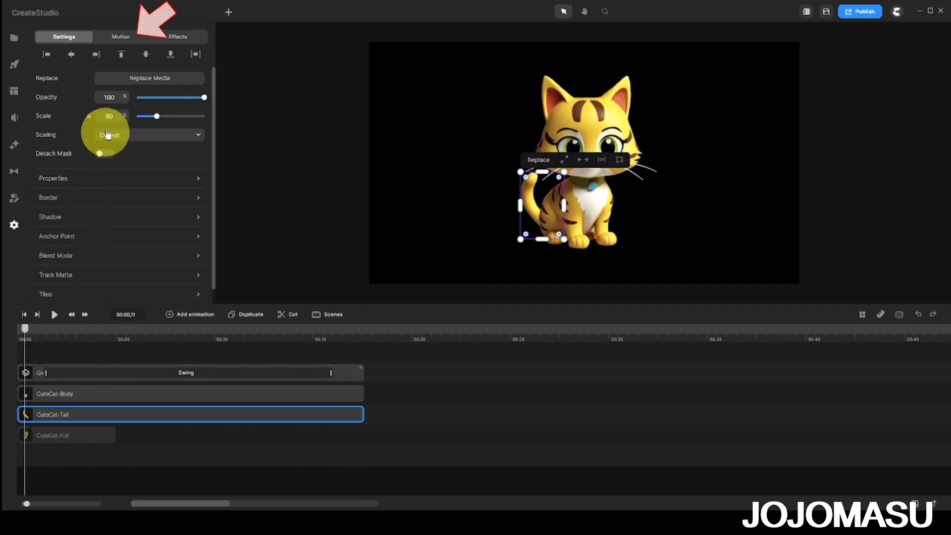
pyautogui.click(120, 39)
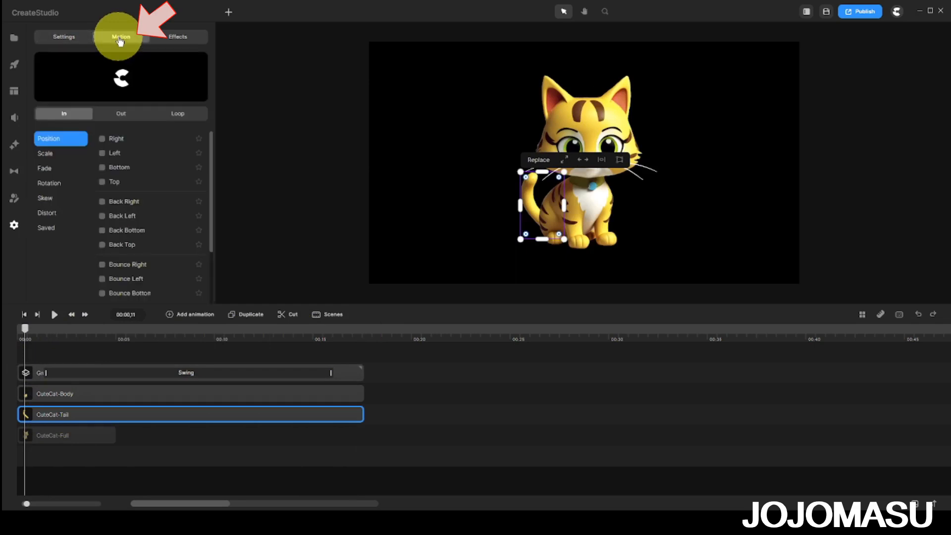
pyautogui.click(186, 119)
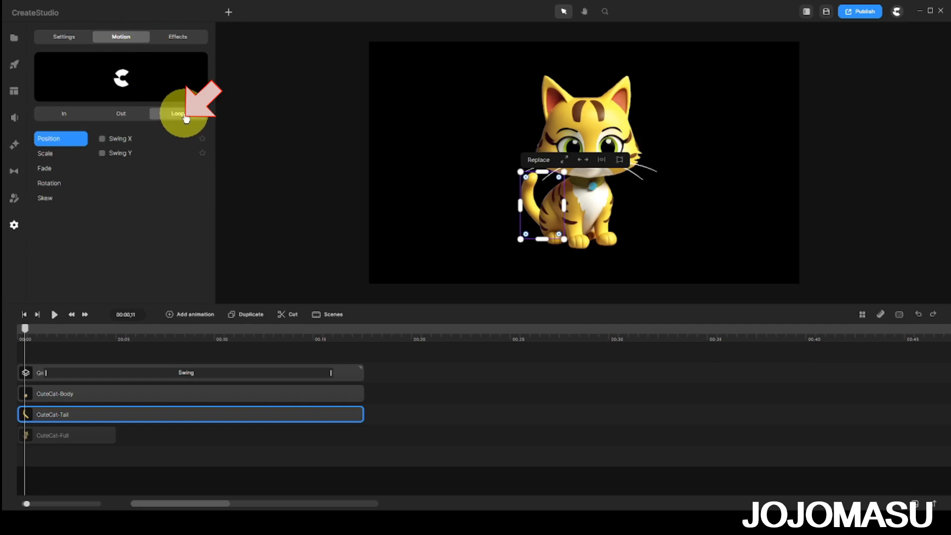
pyautogui.click(52, 184)
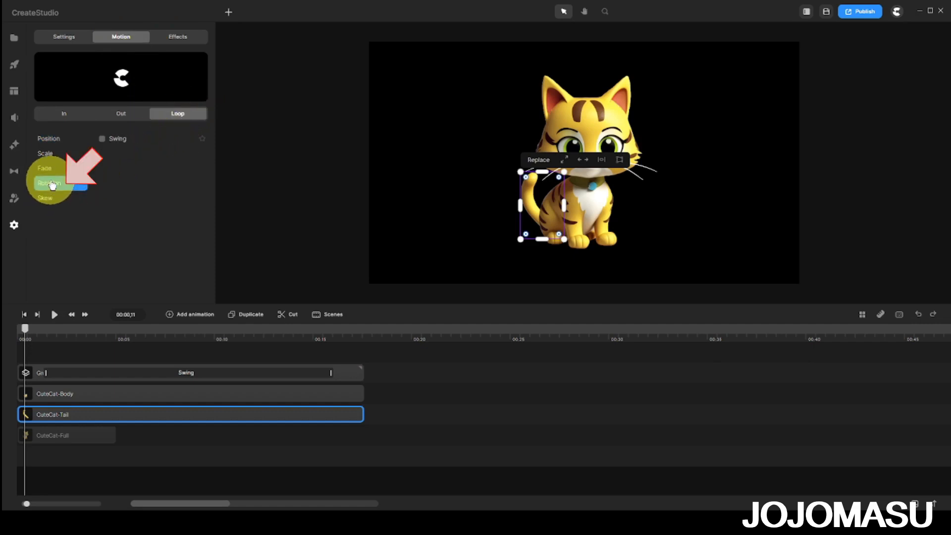
pyautogui.click(102, 140)
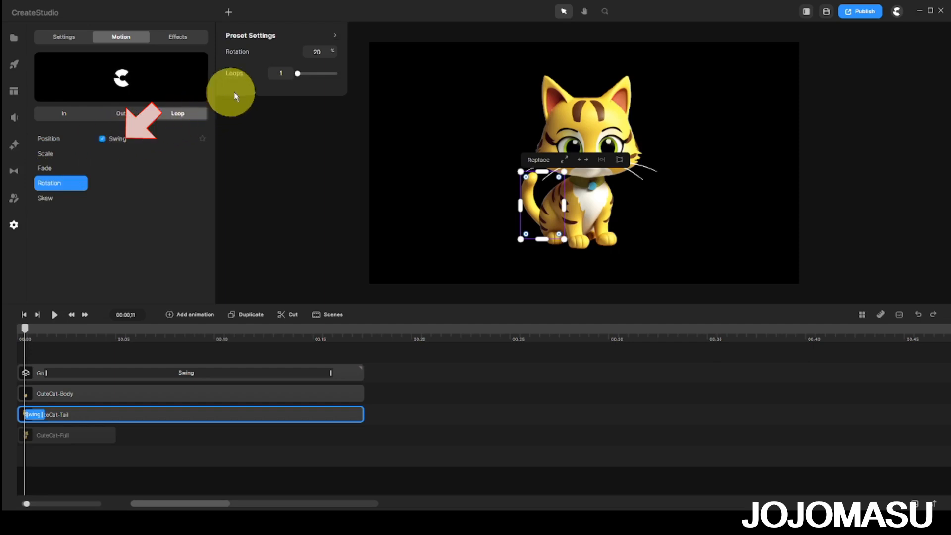
pyautogui.click(269, 74)
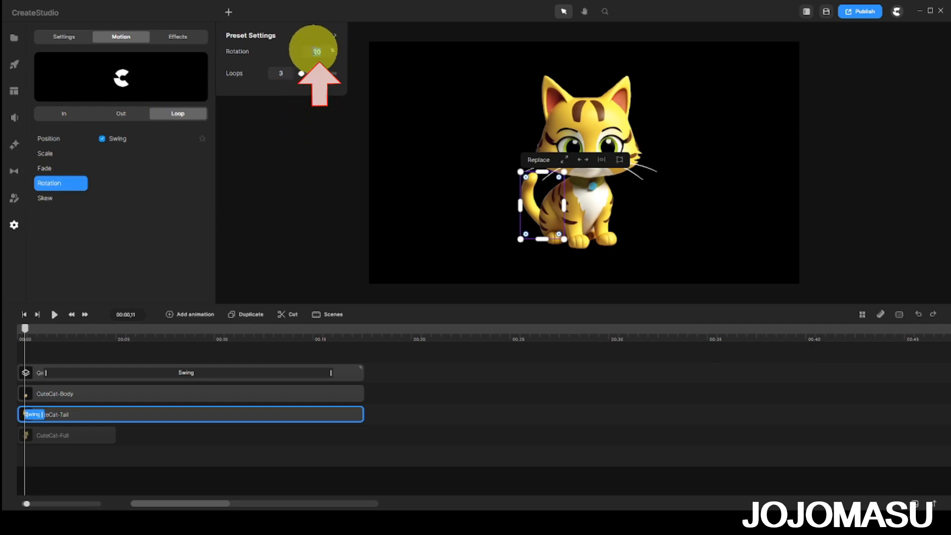
pyautogui.write('50')
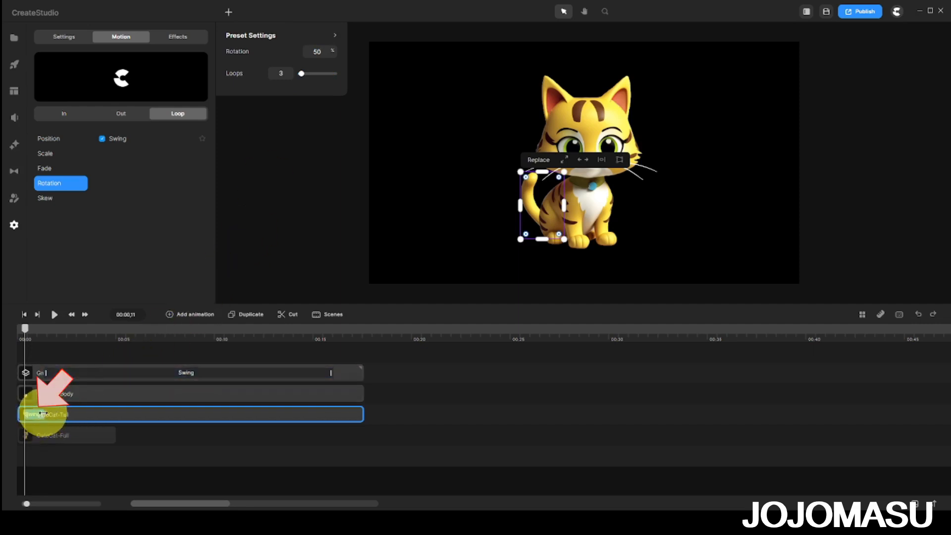
# Step: Extend the tail's Swing animation nearly to the end of its clip and play the timeline from the start
pyautogui.moveTo(42, 413); pyautogui.dragTo(353, 421)
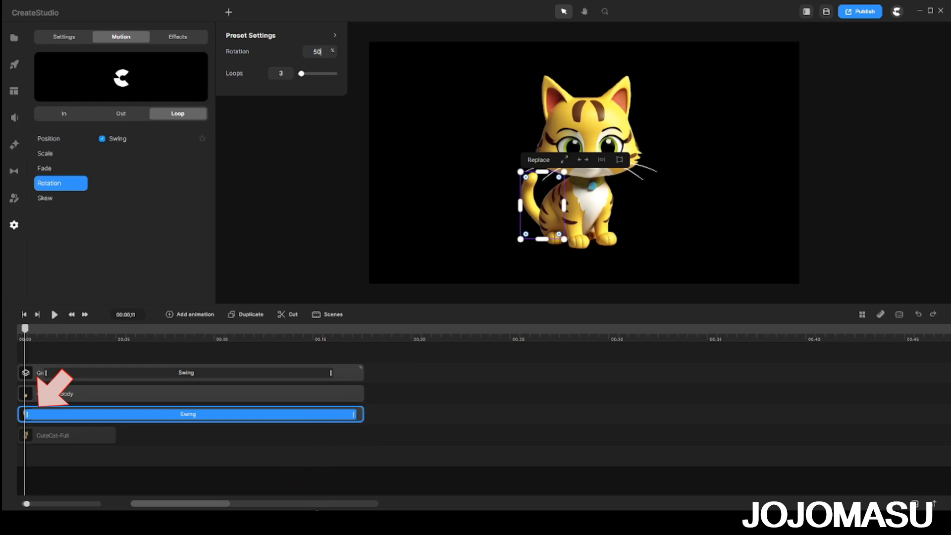
pyautogui.click(25, 331)
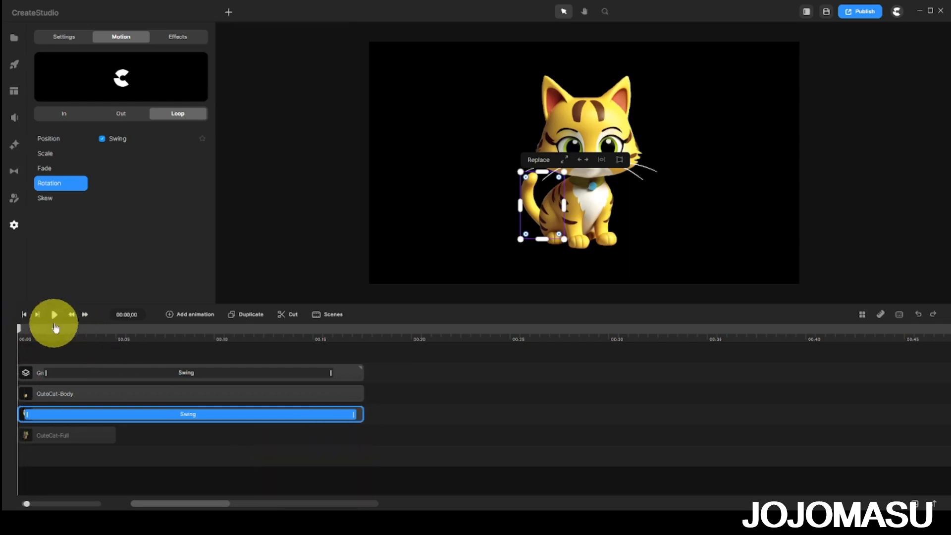
pyautogui.click(54, 314)
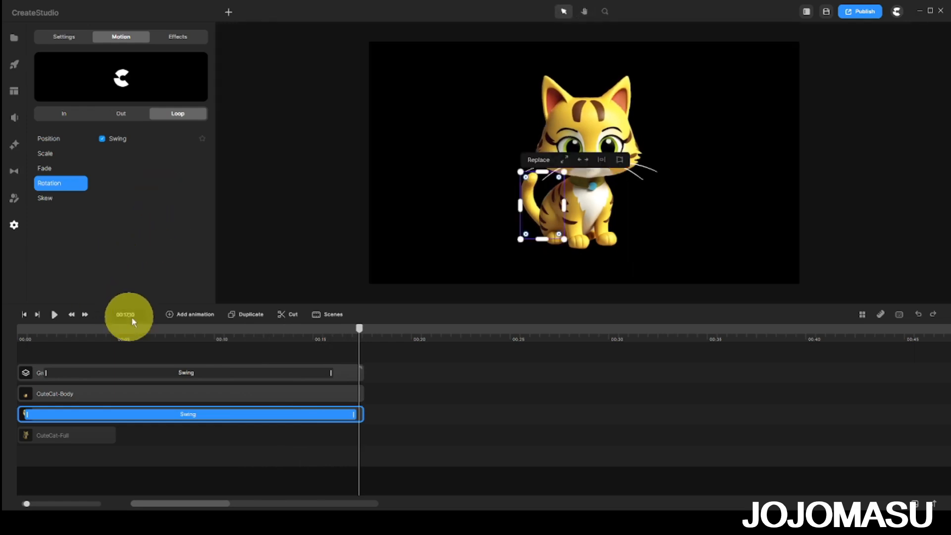
# Step: With the playhead at 00:07,27, nudge the head Group slightly right and down on the body, and replay from the start
pyautogui.click(218, 371)
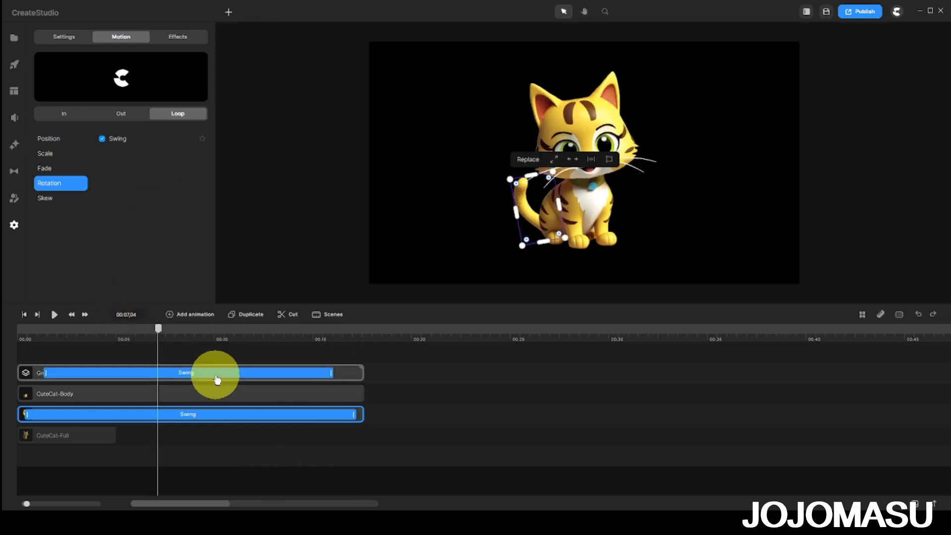
pyautogui.click(522, 248)
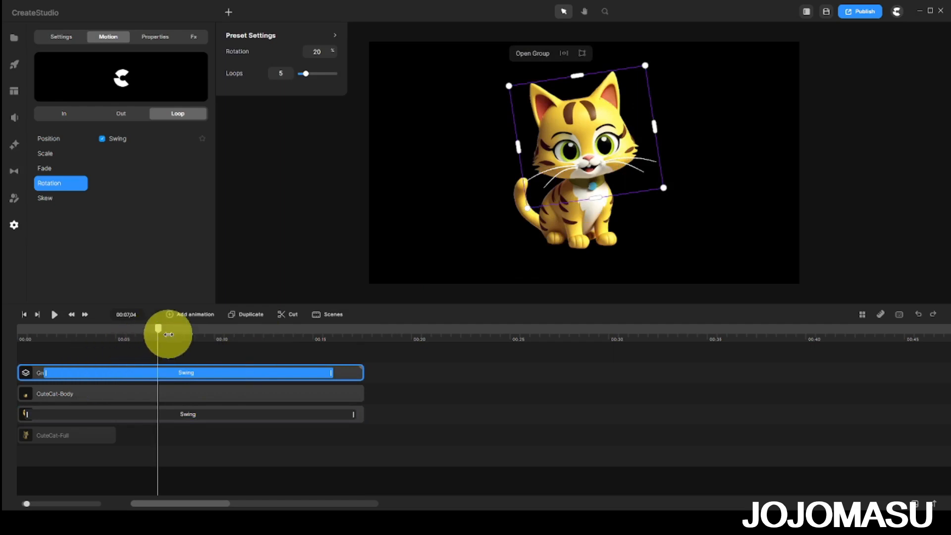
pyautogui.moveTo(159, 331); pyautogui.dragTo(176, 335)
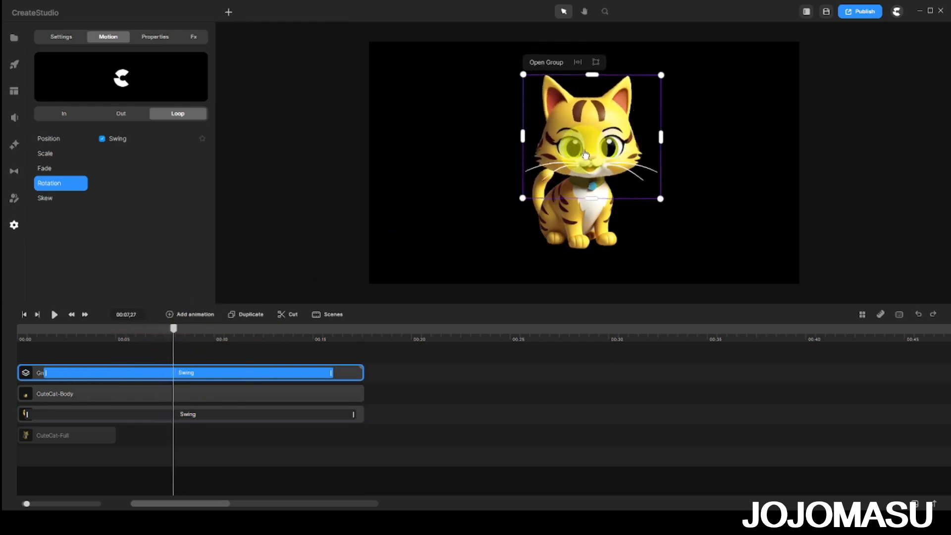
pyautogui.moveTo(585, 155); pyautogui.dragTo(587, 151)
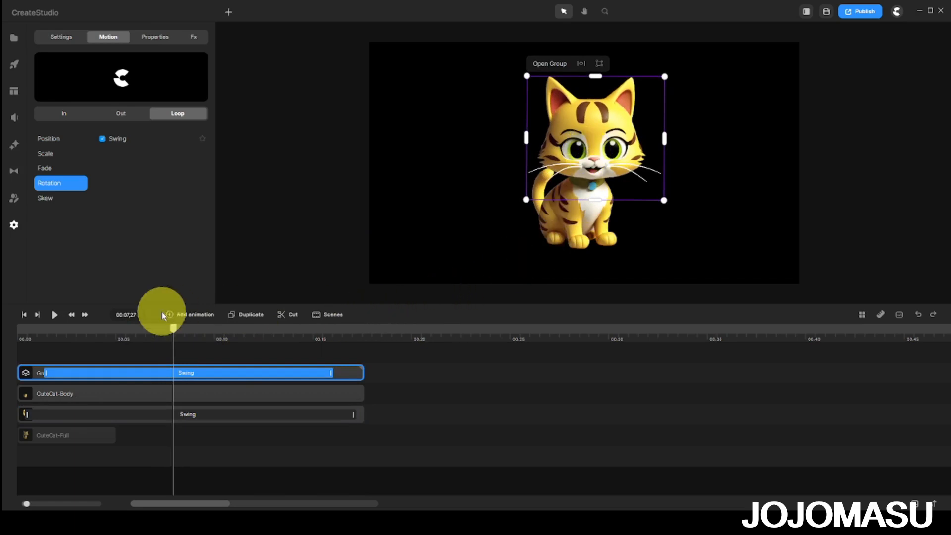
pyautogui.moveTo(174, 330); pyautogui.dragTo(19, 330)
pyautogui.press('space')
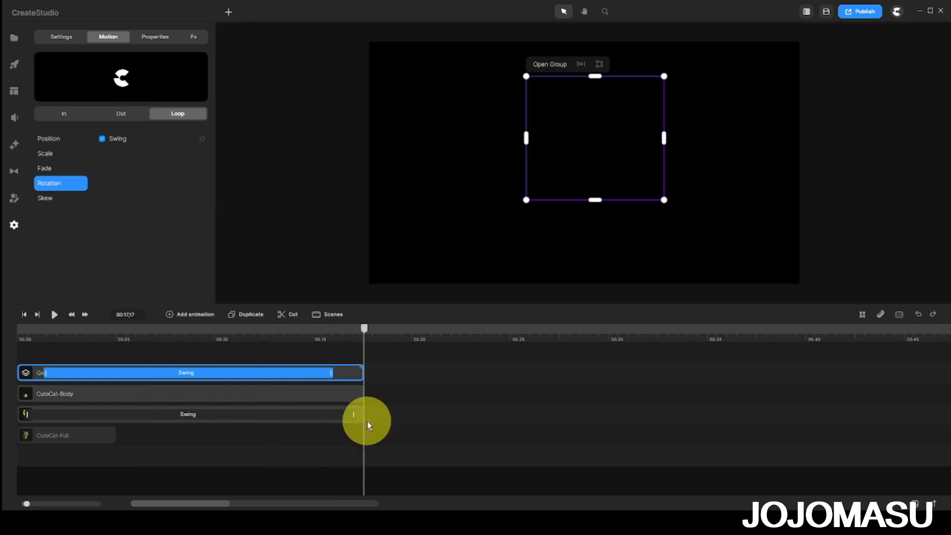
# Step: Combine the head Group, CuteCat-Body and CuteCat-Tail clips into a single group
pyautogui.click(298, 419)
pyautogui.keyDown('shift'); pyautogui.click(236, 373); pyautogui.keyUp('shift')
pyautogui.rightClick(247, 377)
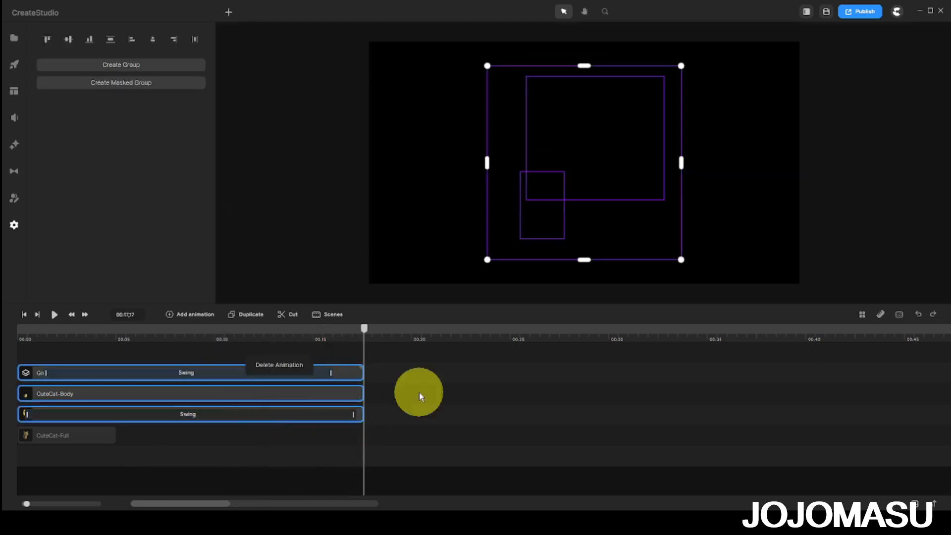
pyautogui.rightClick(354, 371)
pyautogui.click(372, 329)
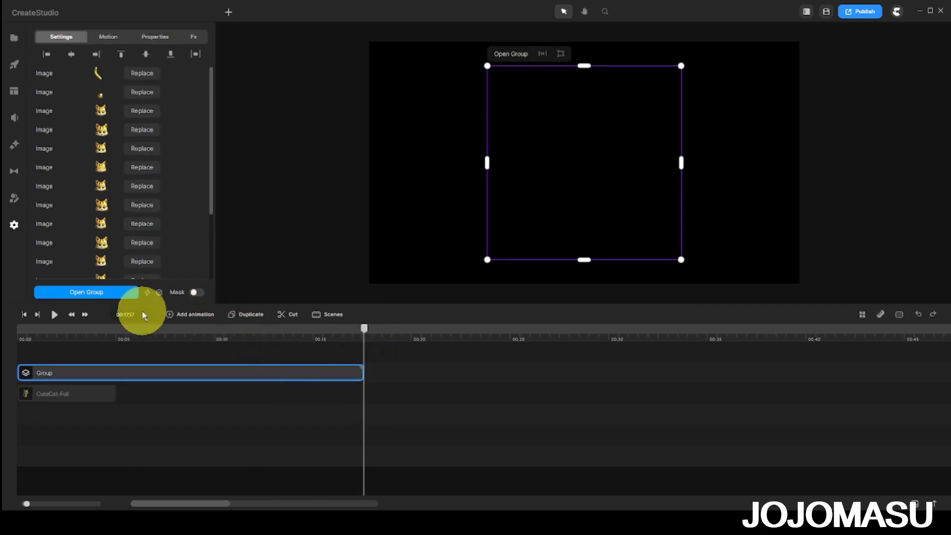
# Step: Duplicate the full-cat Group, place the copy directly after the original at 00:17,17 and preview it
pyautogui.click(244, 316)
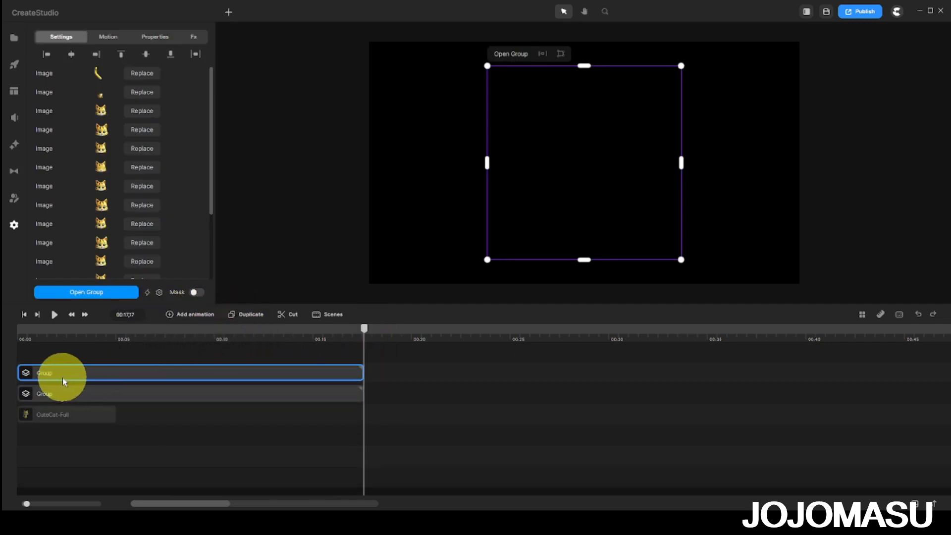
pyautogui.moveTo(64, 378); pyautogui.dragTo(396, 404)
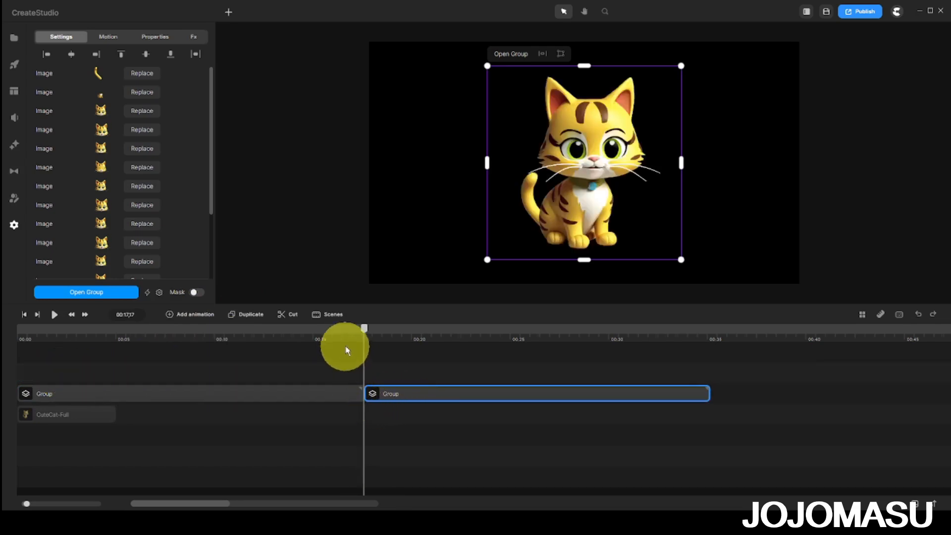
pyautogui.press('space')
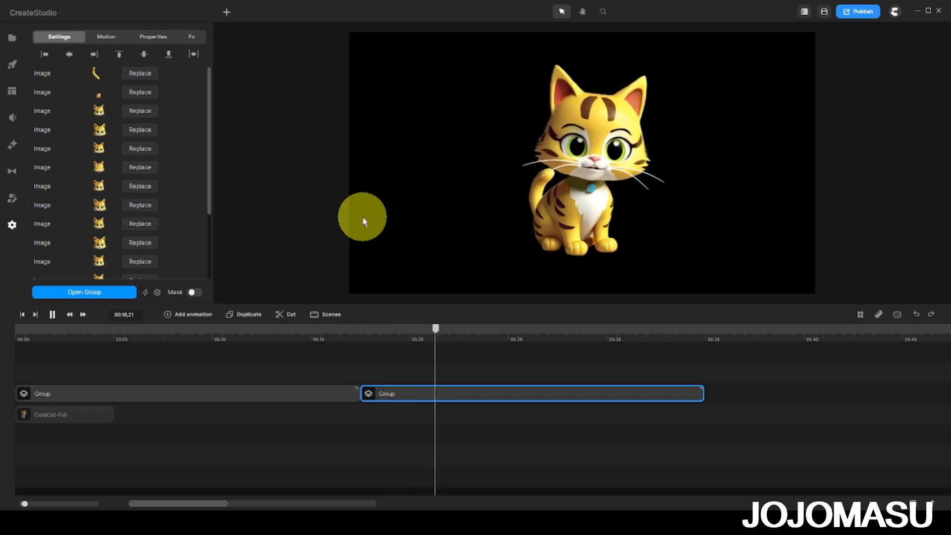
pyautogui.press('space')
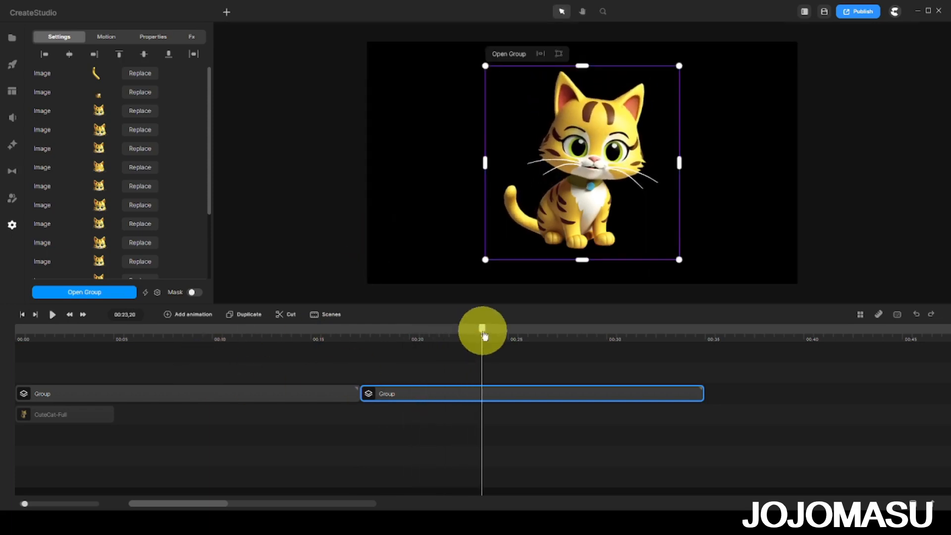
# Step: Return the playhead to the start and delete the hidden CuteCat-Full clip from the timeline
pyautogui.moveTo(483, 329); pyautogui.dragTo(14, 325)
pyautogui.rightClick(90, 418)
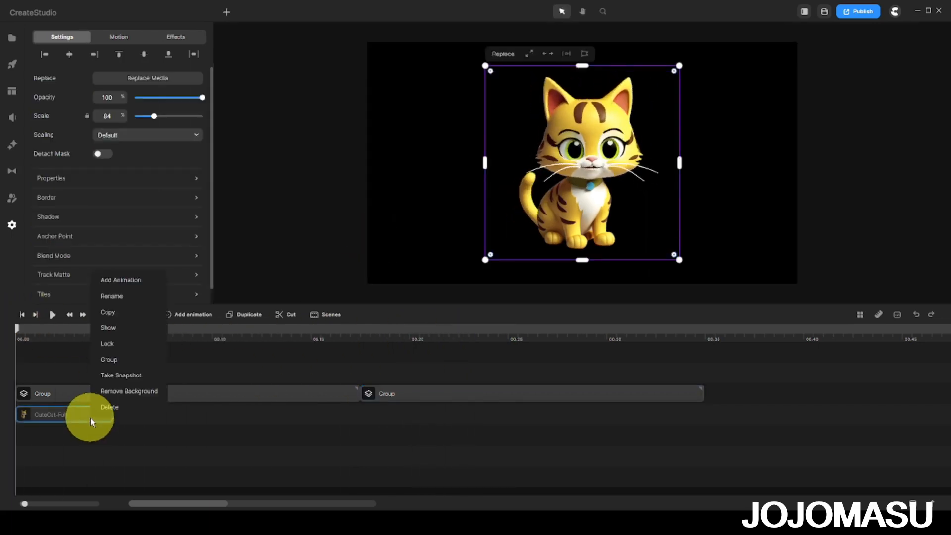
pyautogui.click(107, 405)
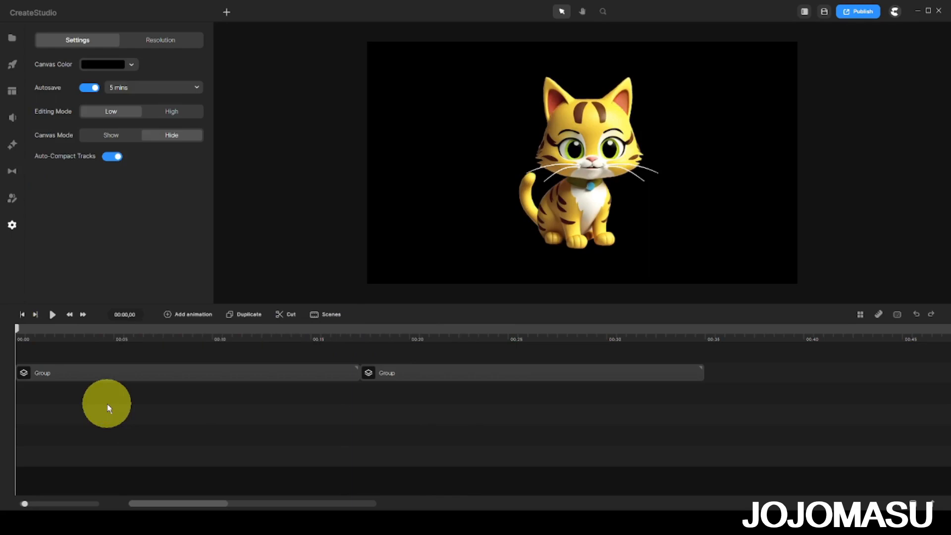
# Step: Add the Wood Wall background on the track beneath the cat groups and extend it to match their combined length
pyautogui.click(17, 66)
pyautogui.click(150, 91)
pyautogui.scroll(-15, 159, 203)
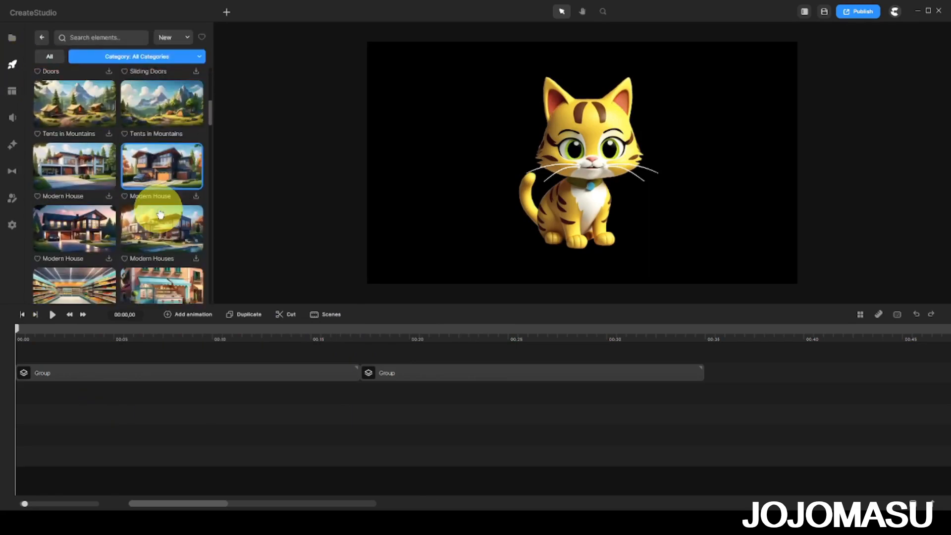
pyautogui.scroll(-8, 165, 222)
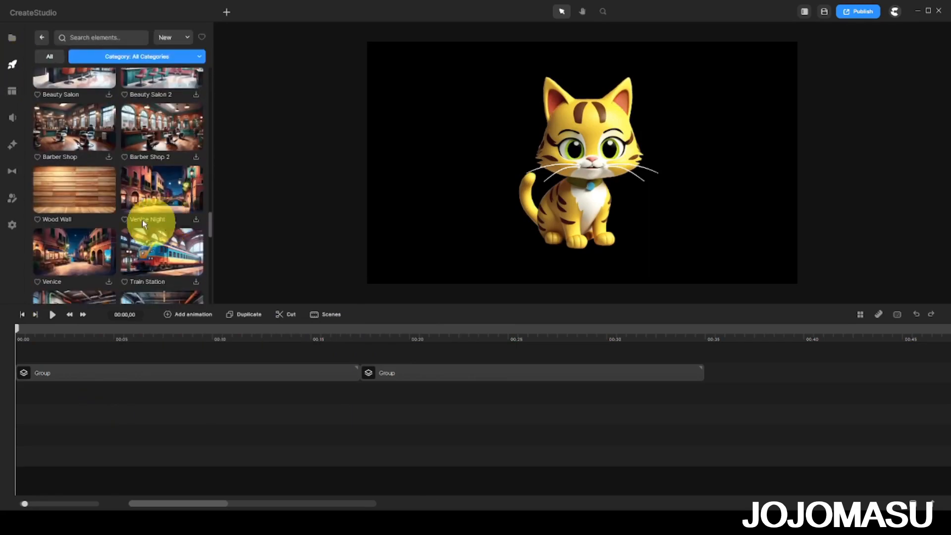
pyautogui.moveTo(80, 191); pyautogui.dragTo(41, 397)
pyautogui.moveTo(107, 394); pyautogui.dragTo(699, 395)
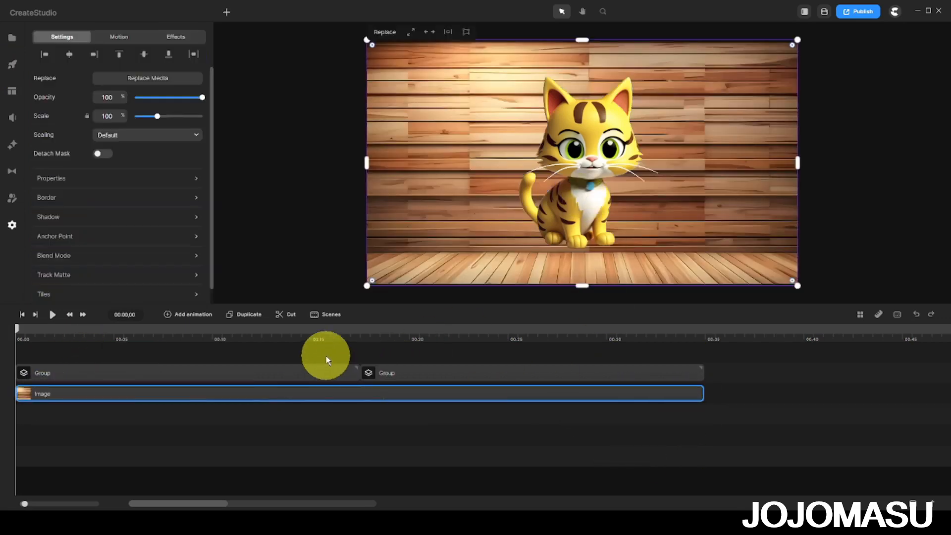
# Step: Combine the two consecutive full-cat Group clips into a single group
pyautogui.moveTo(325, 355); pyautogui.dragTo(469, 391)
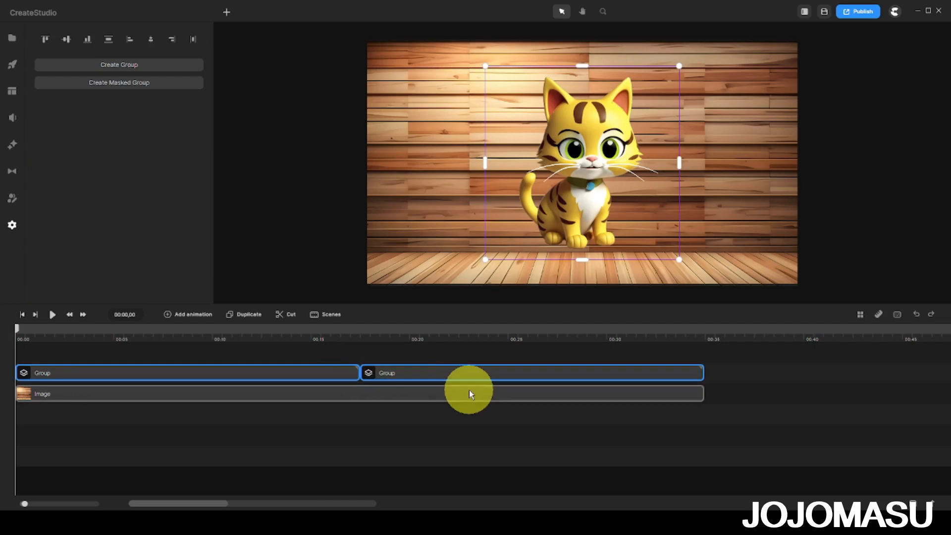
pyautogui.rightClick(439, 369)
pyautogui.click(458, 325)
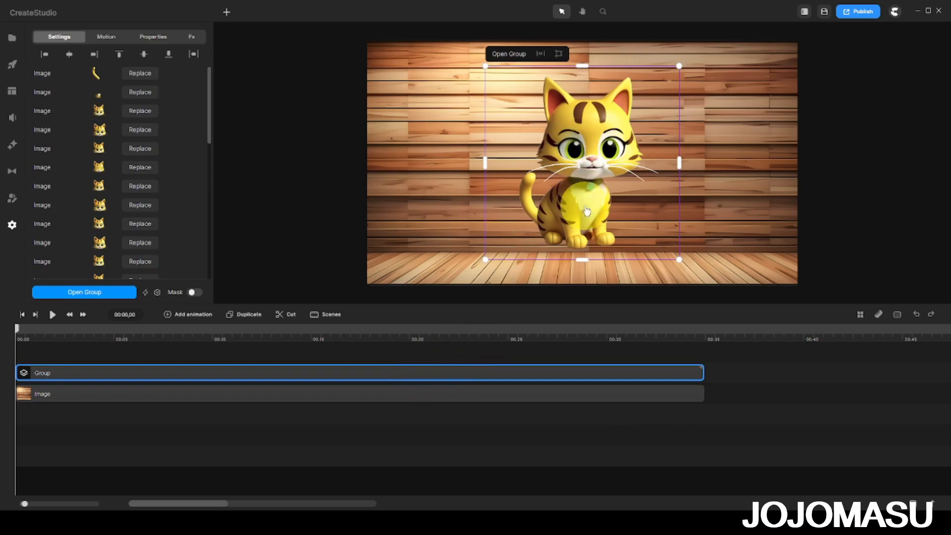
# Step: Move the cat group down onto the wooden floor, scale it down slightly, and play the scene from the start
pyautogui.moveTo(586, 207); pyautogui.dragTo(582, 235)
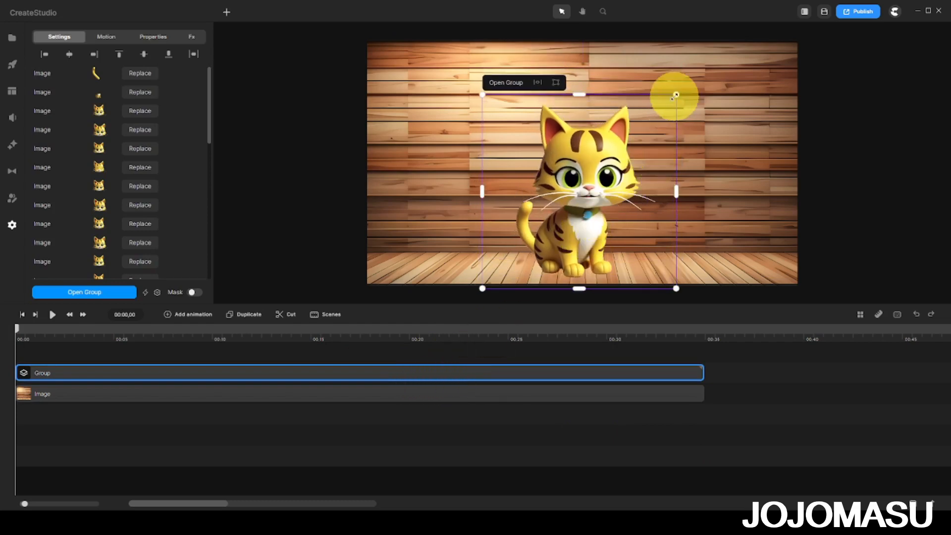
pyautogui.moveTo(675, 95); pyautogui.dragTo(653, 117)
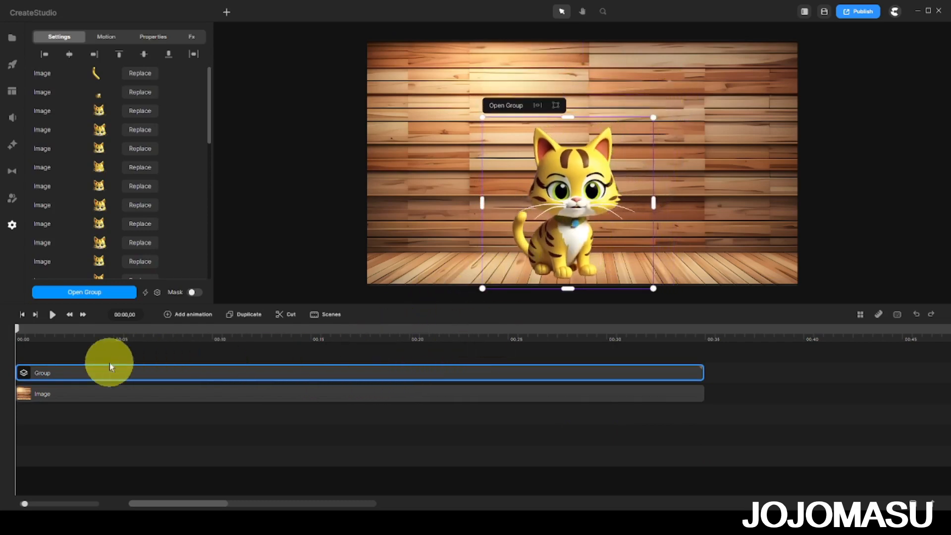
pyautogui.click(52, 321)
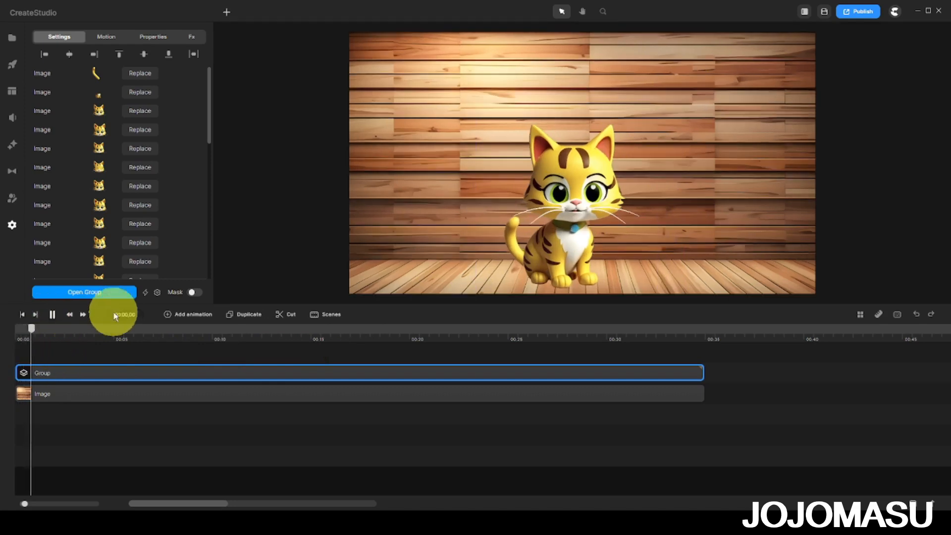